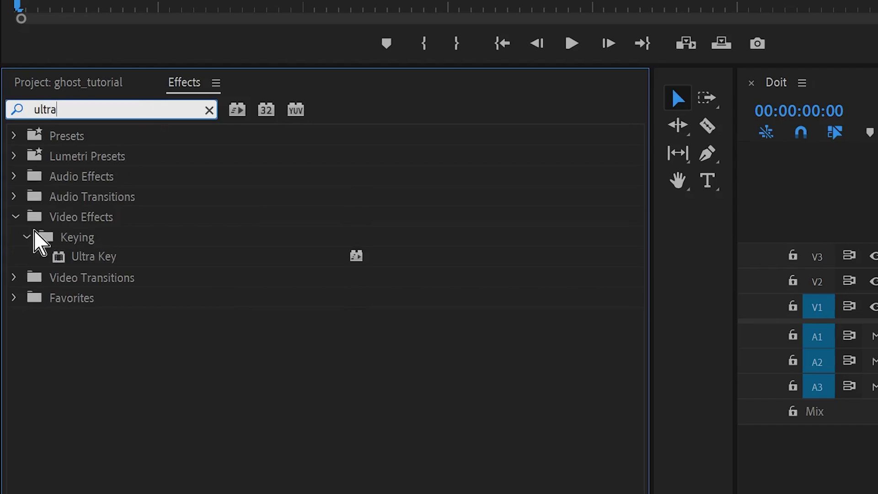
Apply the Ultra Key effect to the Doit.mp4 clip and sample the green backdrop as its key color.
left_click(64, 258)
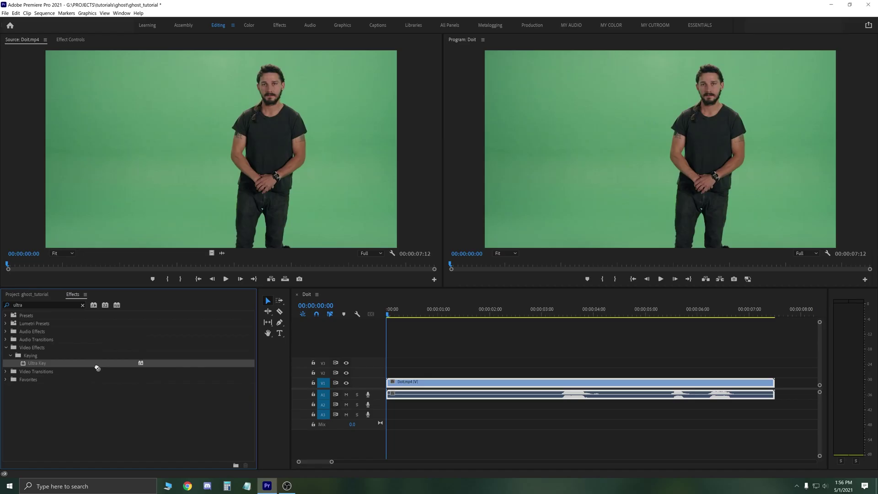
left_click_drag(97, 368, 417, 382)
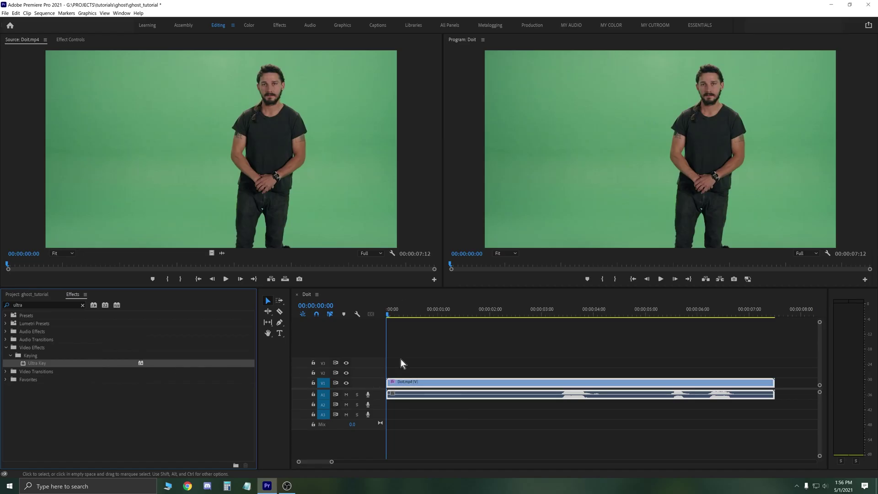
left_click(85, 39)
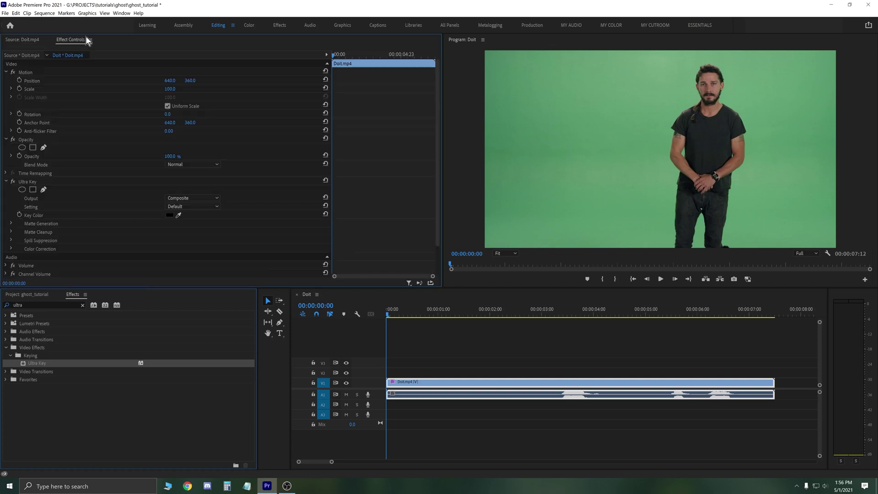
left_click(180, 215)
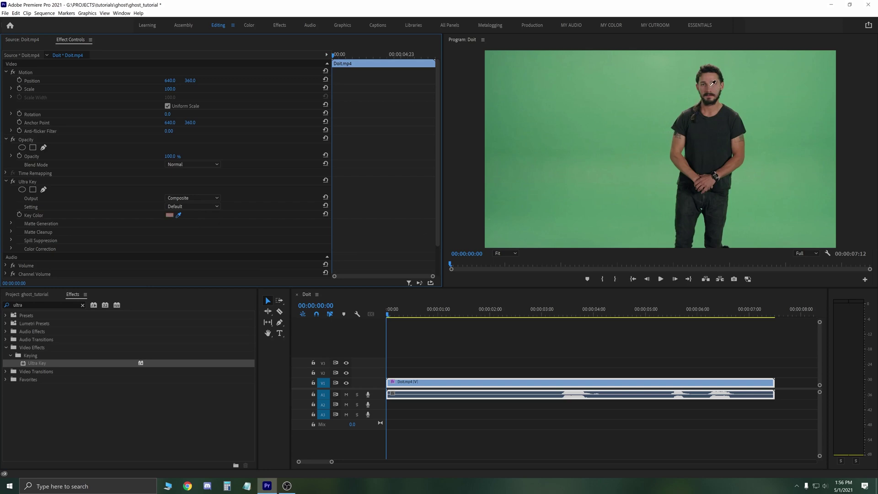
left_click(696, 97)
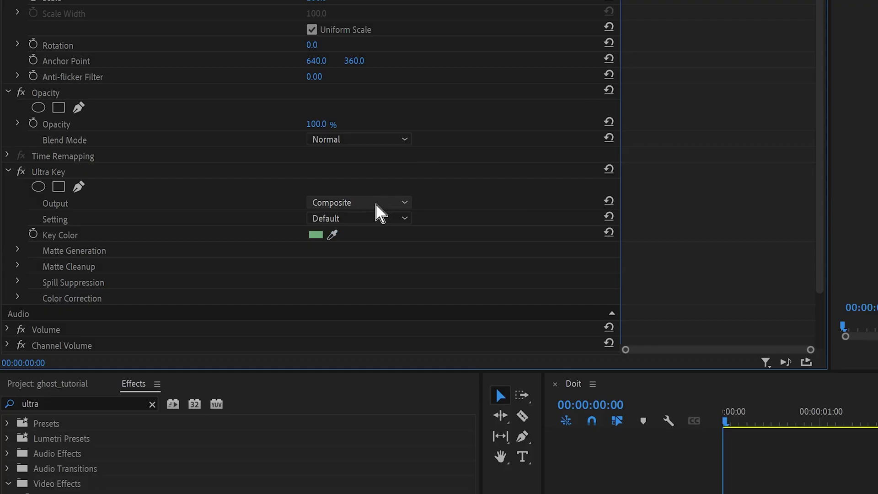
Set the Ultra Key output to Alpha Channel and raise the matte generation pedestal to 100.
left_click(202, 198)
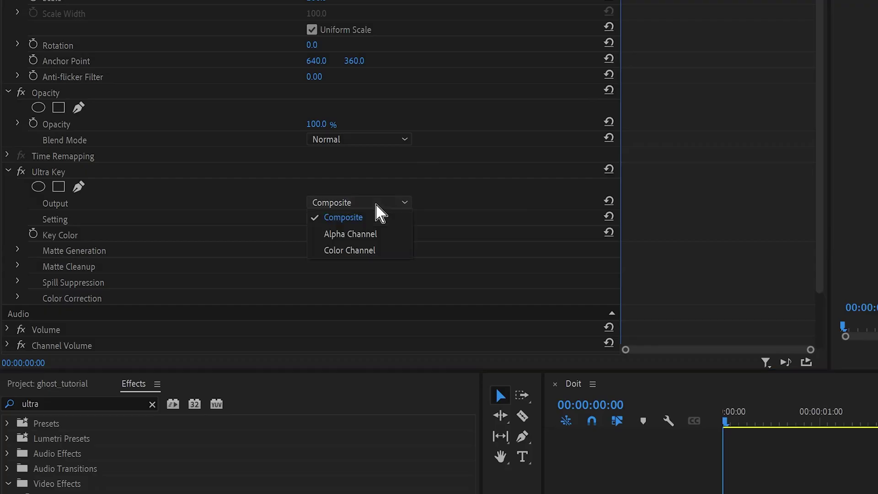
left_click(200, 215)
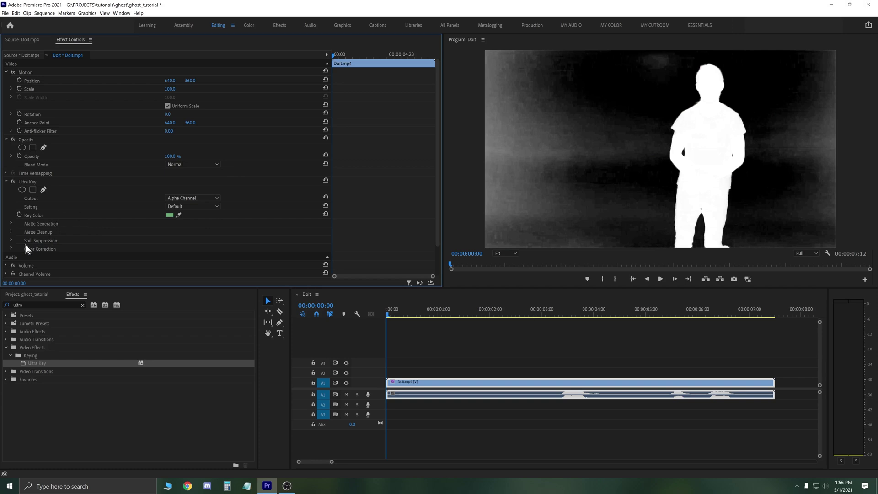
left_click(11, 224)
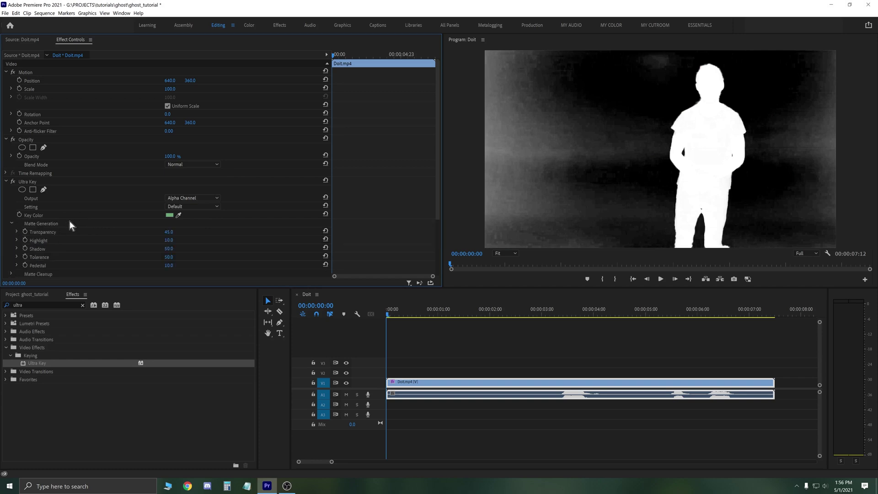
left_click_drag(170, 268, 215, 268)
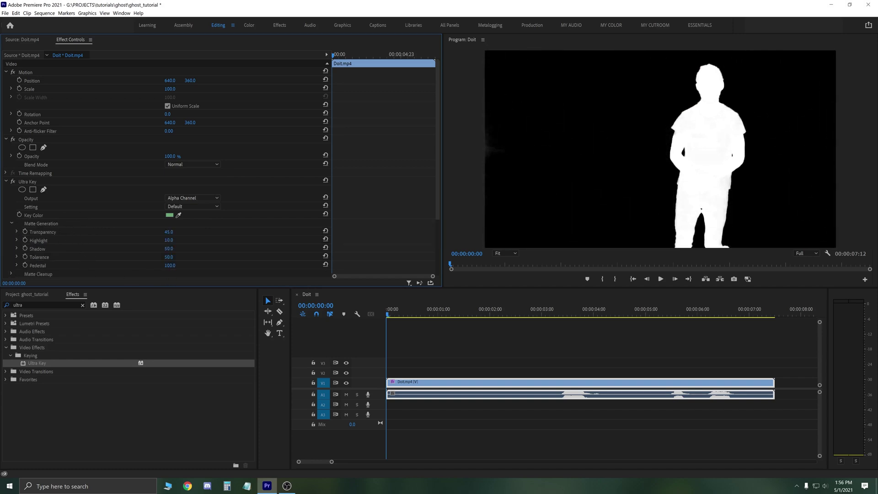
Set the Ultra Key's matte cleanup contrast to 100.
scroll(216, 255, "down", 3)
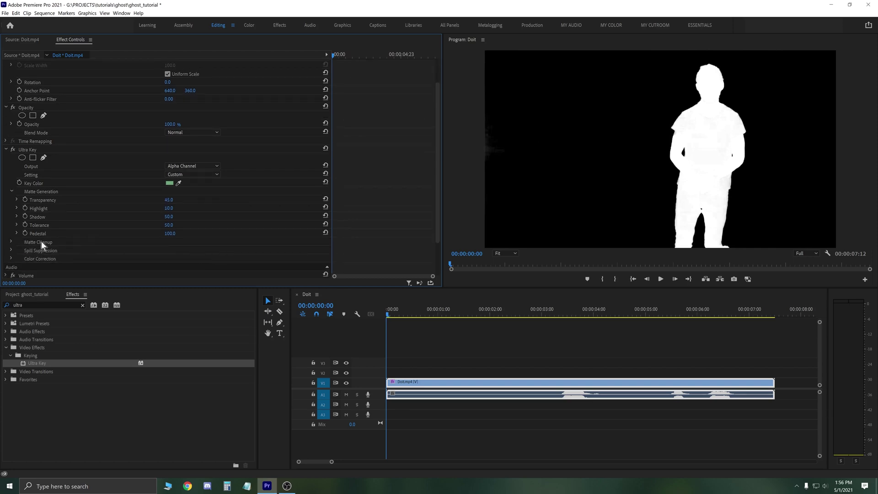
left_click(11, 242)
scroll(246, 235, "down", 1)
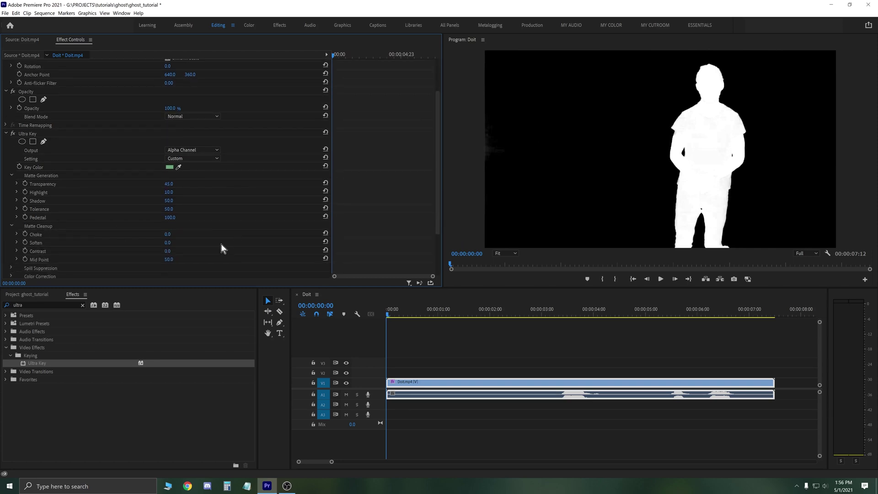
left_click_drag(168, 251, 213, 251)
Return the Ultra Key output to Composite and play back the keyed footage.
left_click(192, 153)
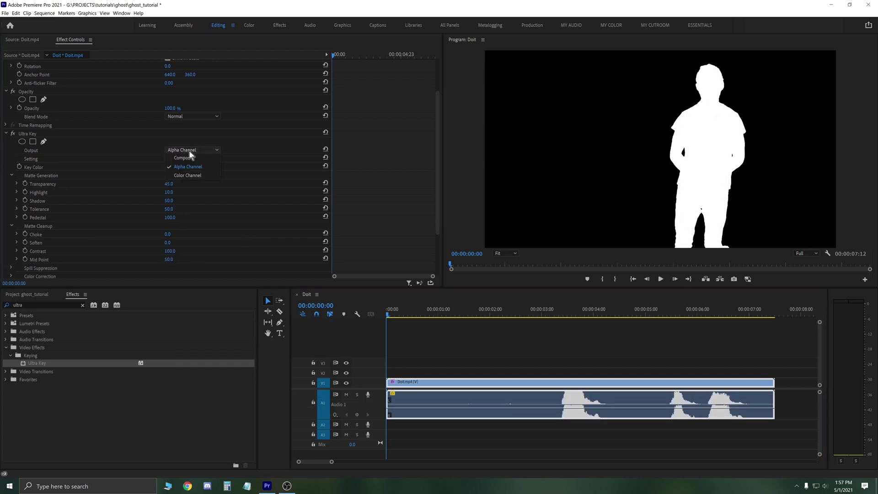
left_click(192, 158)
key("space")
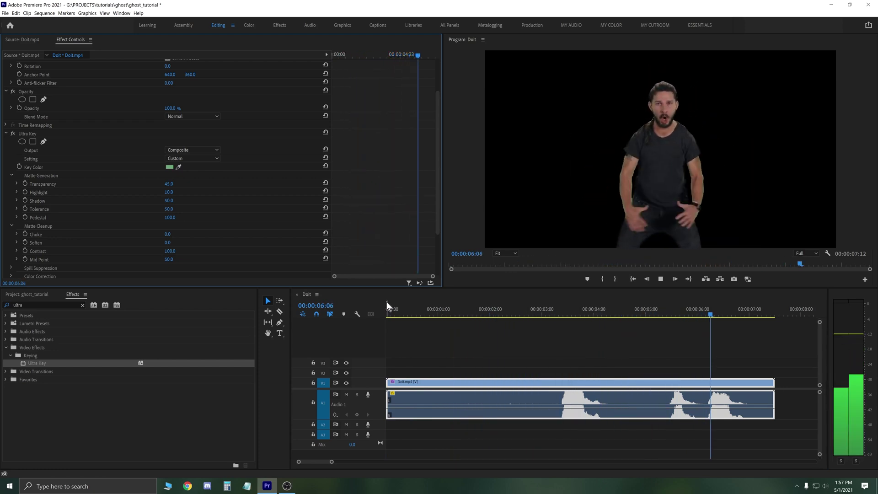
key("space")
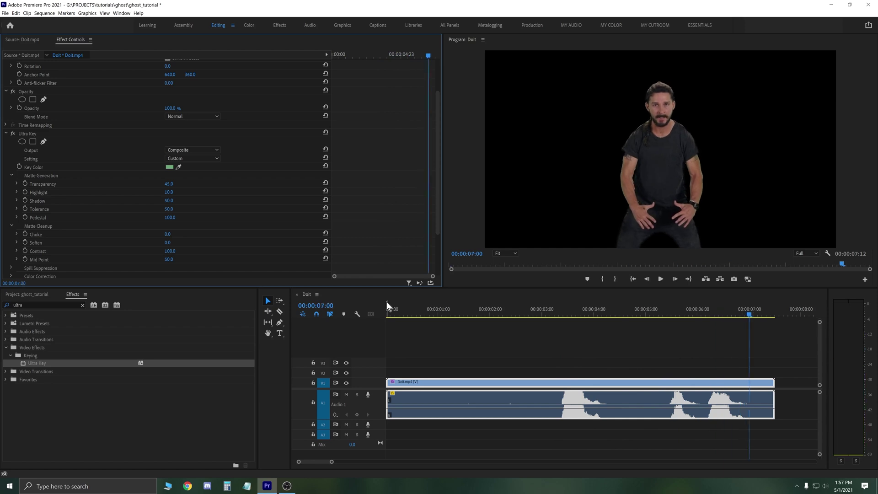
Move the Doit.mp4 video clip to track V3 and place creepyBasement.jpg on V1 for the clip's full length.
left_click(478, 386)
left_click_drag(479, 387, 478, 366)
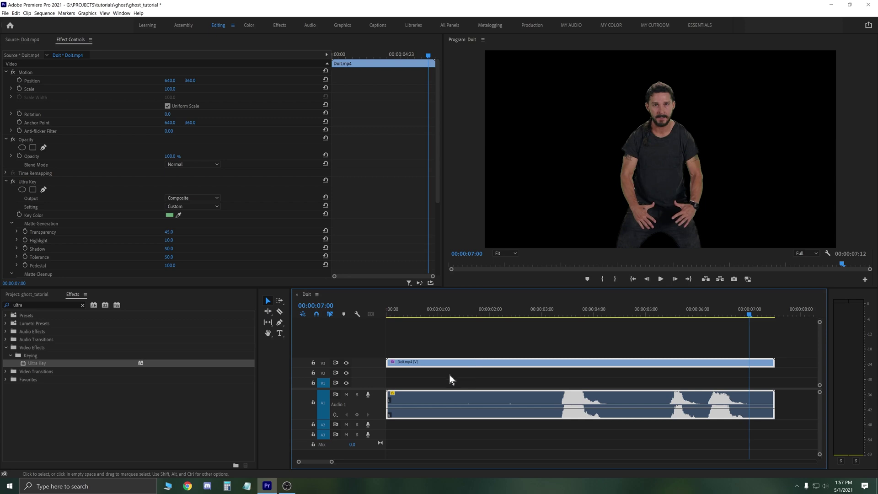
left_click(46, 294)
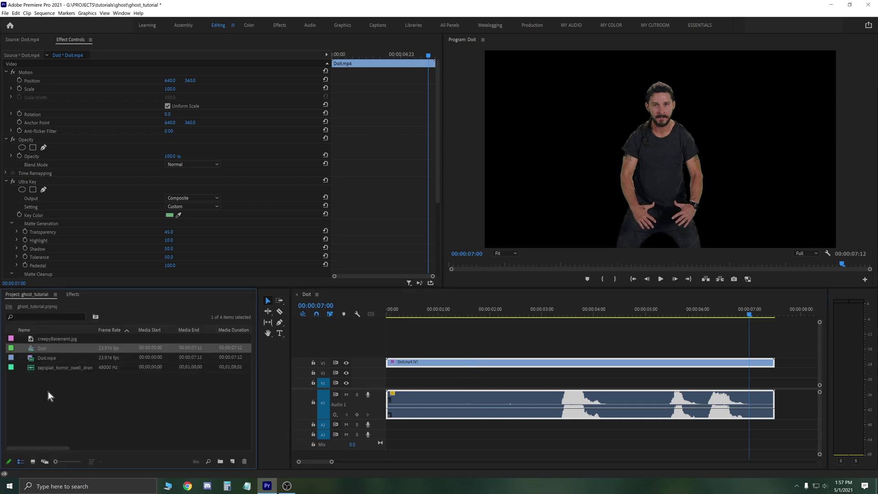
left_click(32, 338)
double_click(31, 338)
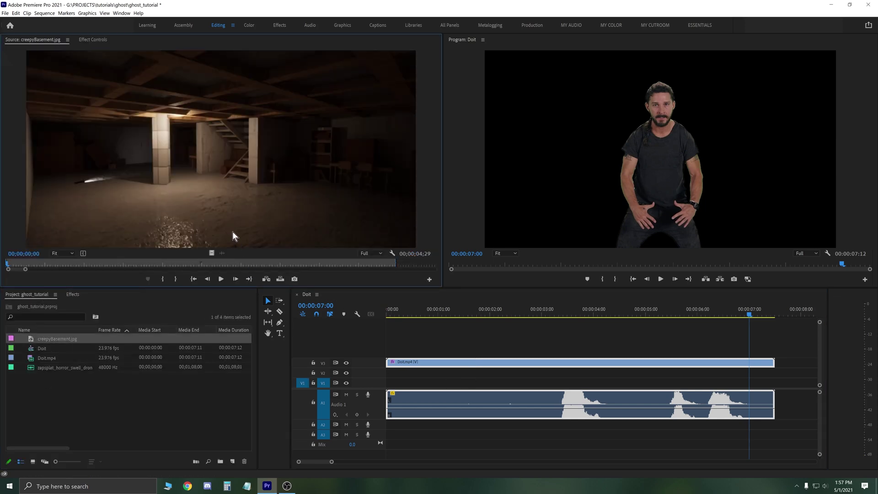
left_click_drag(350, 206, 774, 387)
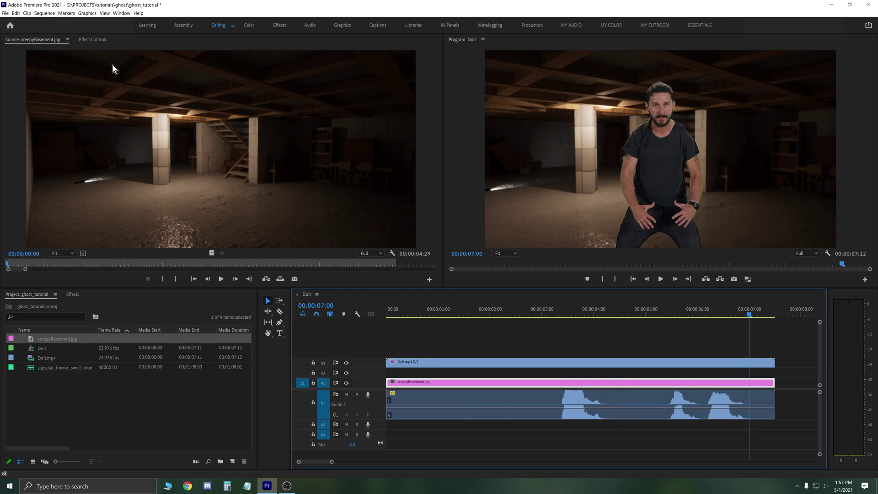
Scale the creepyBasement.jpg clip on V1 to 82.
left_click(87, 40)
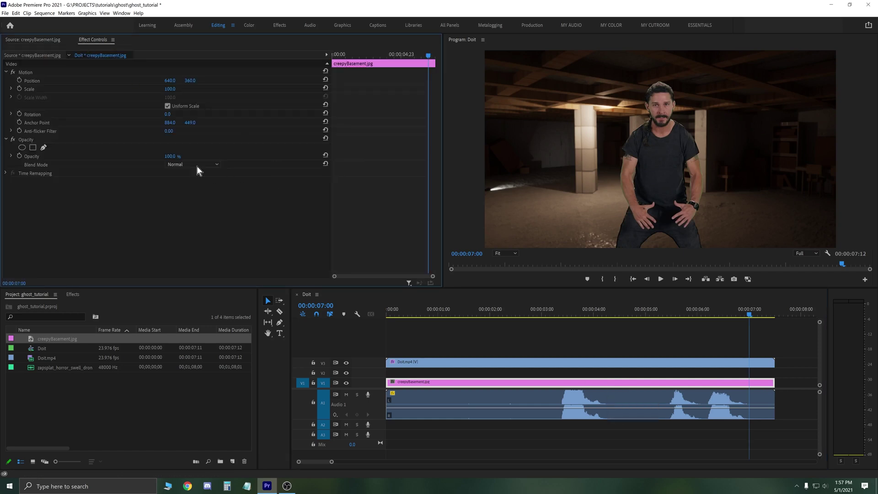
left_click_drag(168, 89, 160, 89)
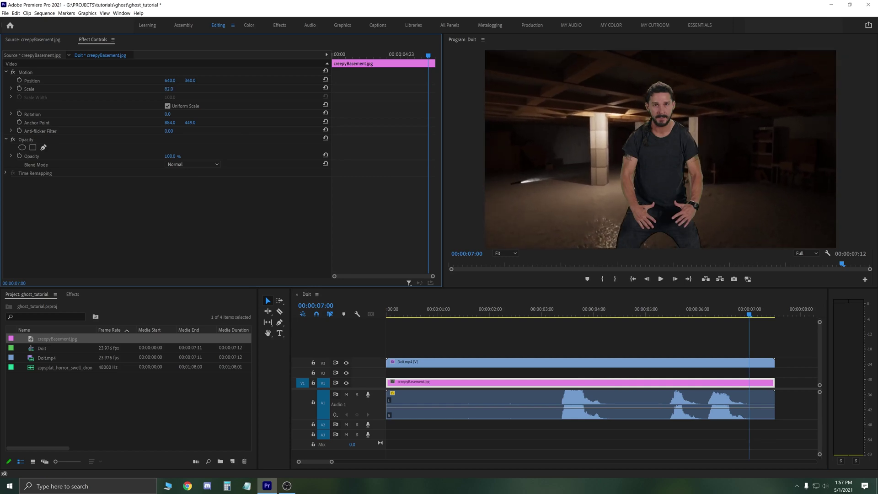
left_click(443, 336)
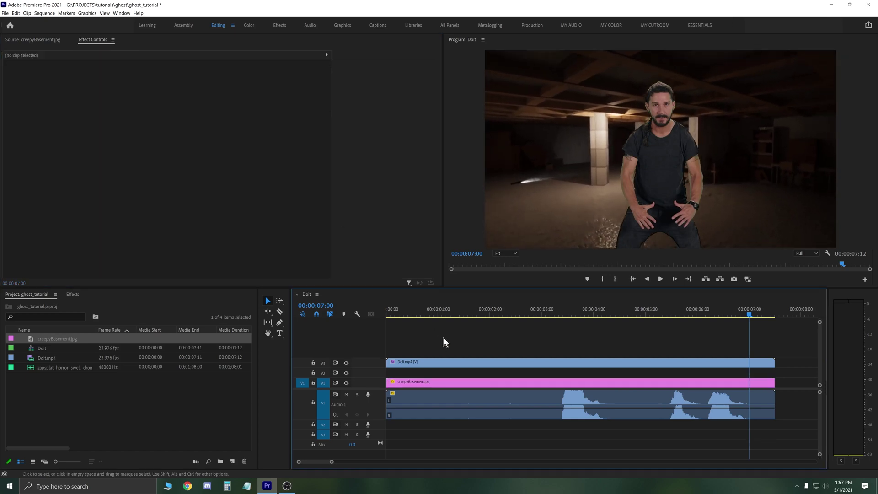
Duplicate the creepyBasement.jpg clip onto track V2, directly above the original, and hide track V1.
left_click(485, 384)
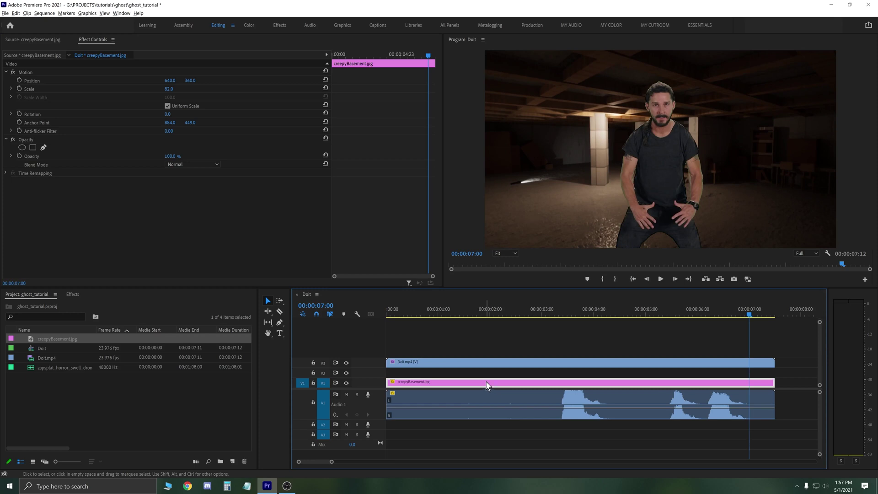
left_click_drag(487, 381, 486, 376, "alt")
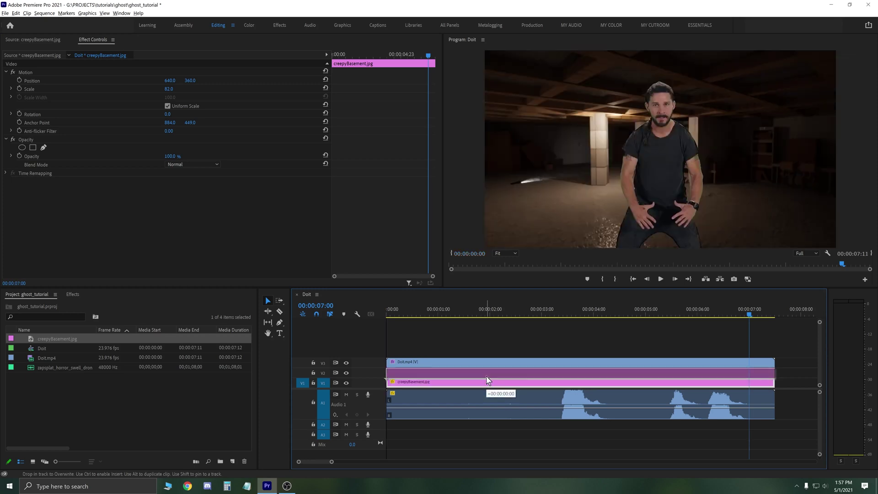
left_click(487, 374)
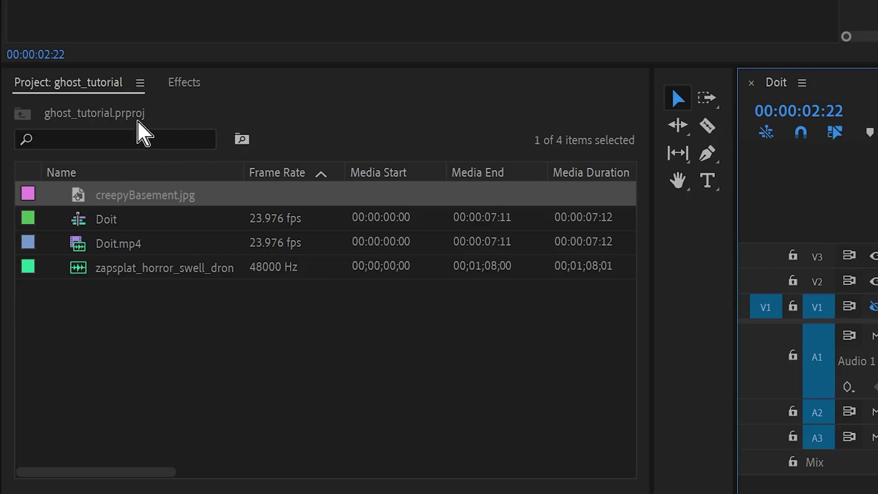
Apply the Track Matte Key effect to the basement copy on V2 and set its matte to Video 3.
left_click(72, 296)
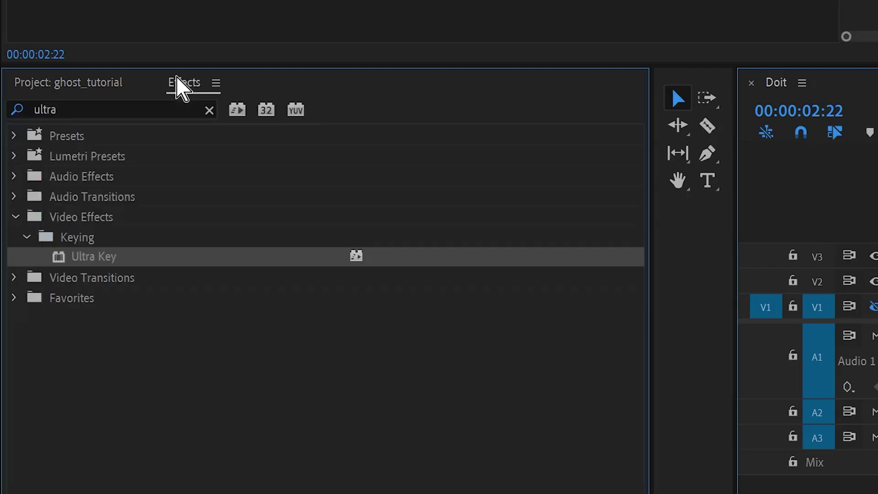
left_click(209, 110)
left_click(168, 108)
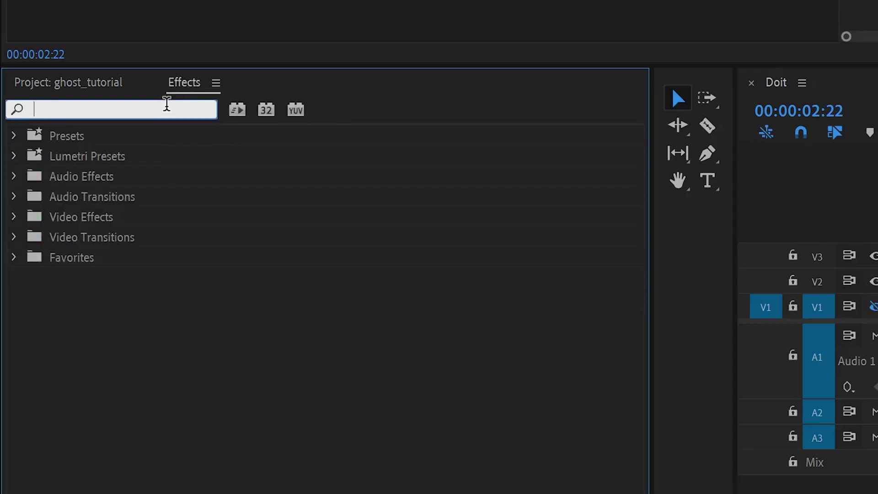
type("track")
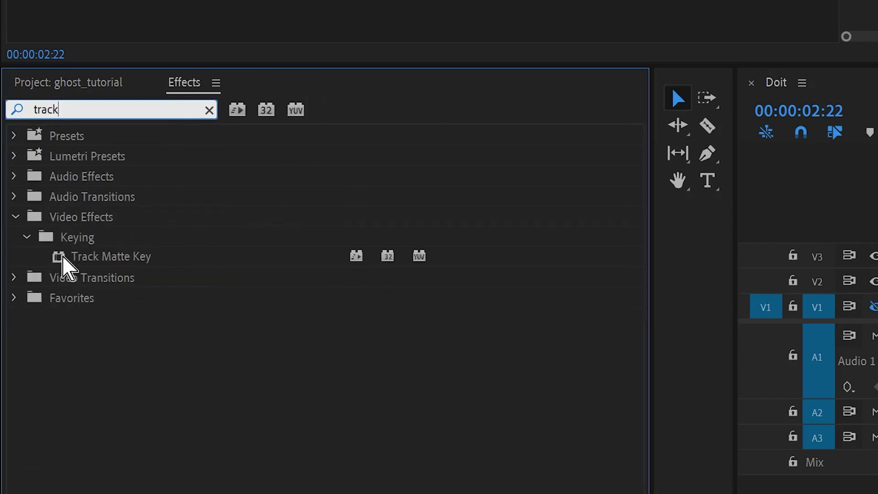
left_click(63, 258)
left_click_drag(66, 265, 877, 281)
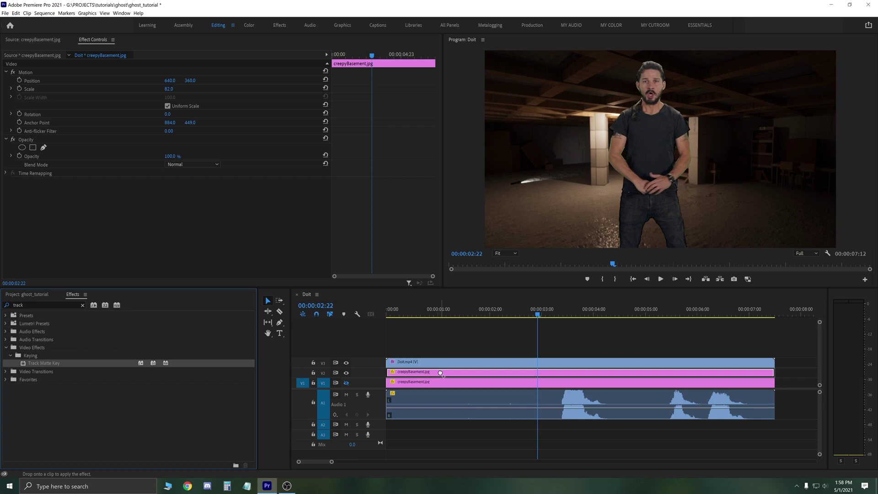
left_click_drag(440, 373, 441, 375)
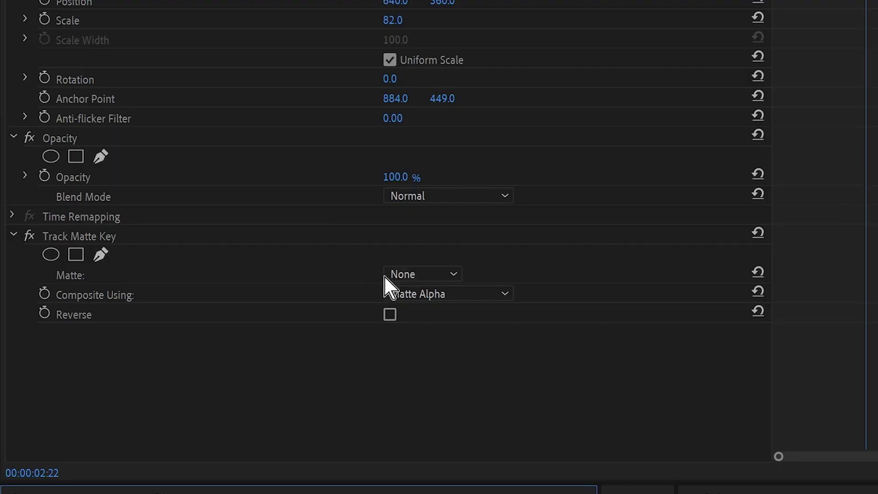
left_click(181, 198)
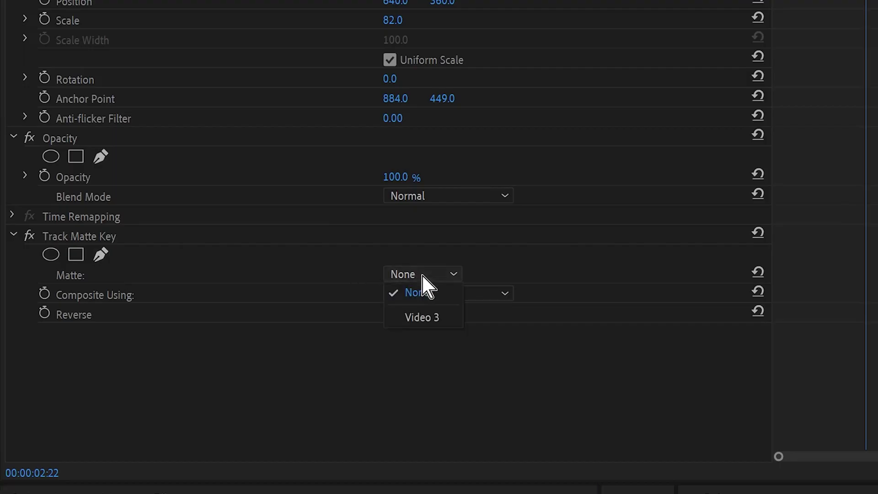
left_click(442, 316)
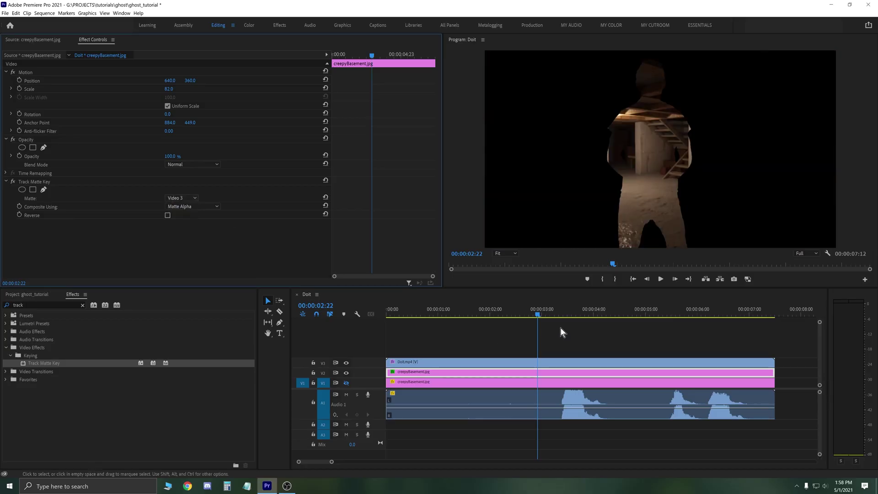
Play back the matted basement silhouette, then make track V1 visible again.
left_click_drag(538, 312, 564, 329)
key("space")
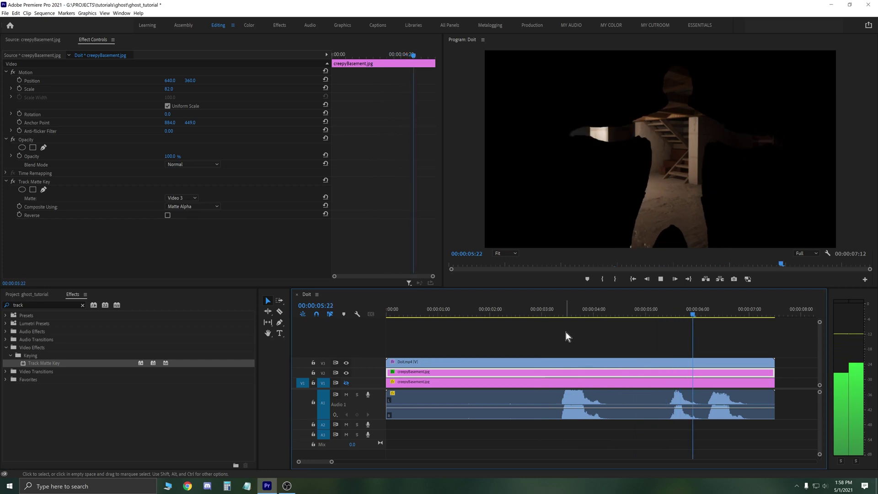
left_click(513, 312)
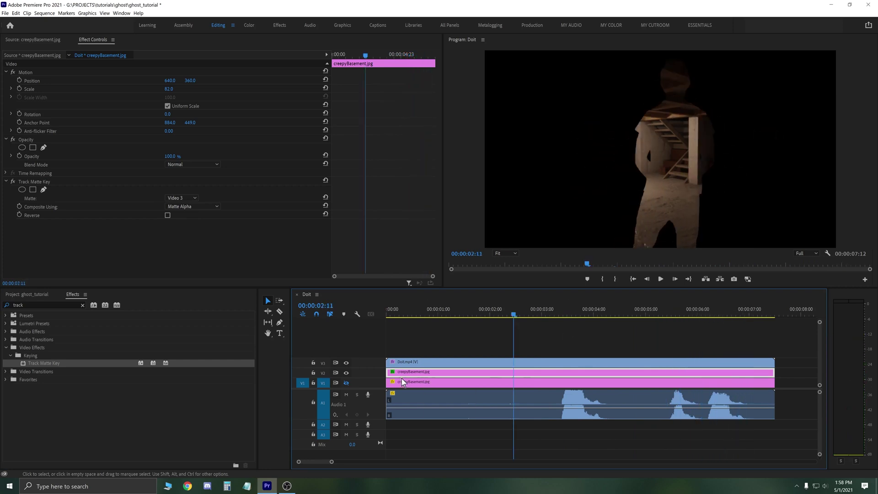
left_click(346, 383)
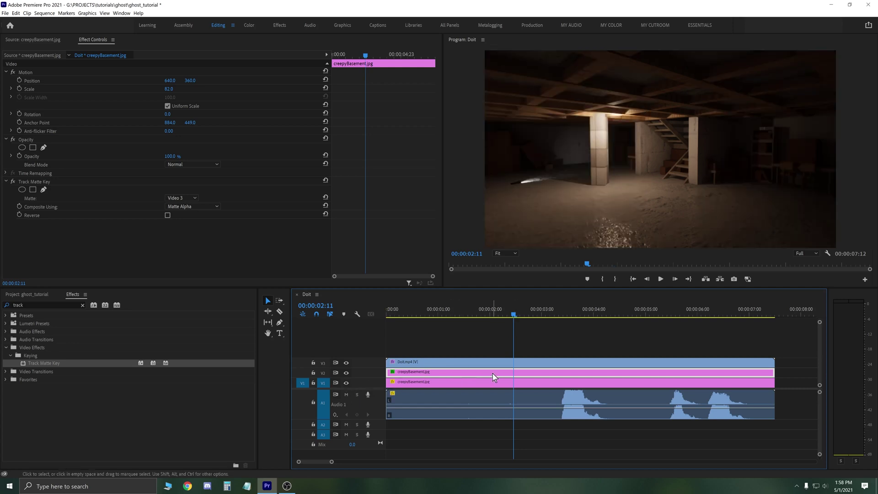
Darken the basement copy on V2 with Lumetri Color by setting Exposure to -5.0 and lowering Shadows.
left_click(245, 26)
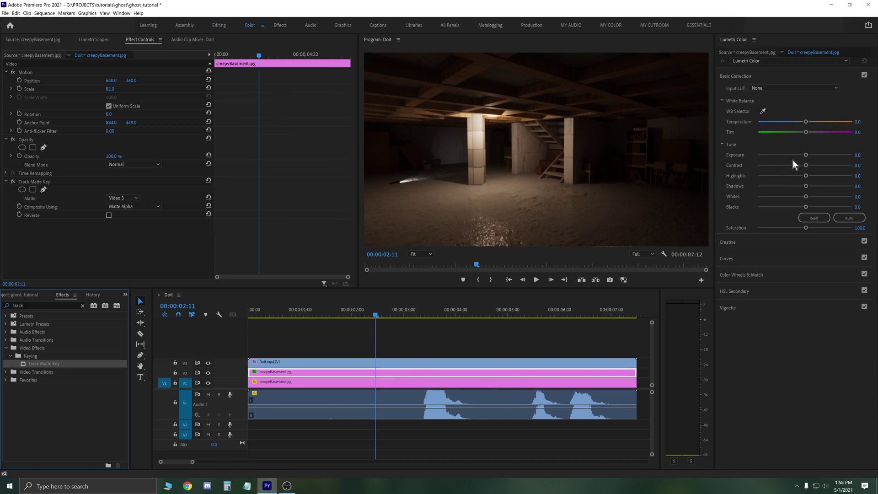
left_click_drag(805, 154, 745, 156)
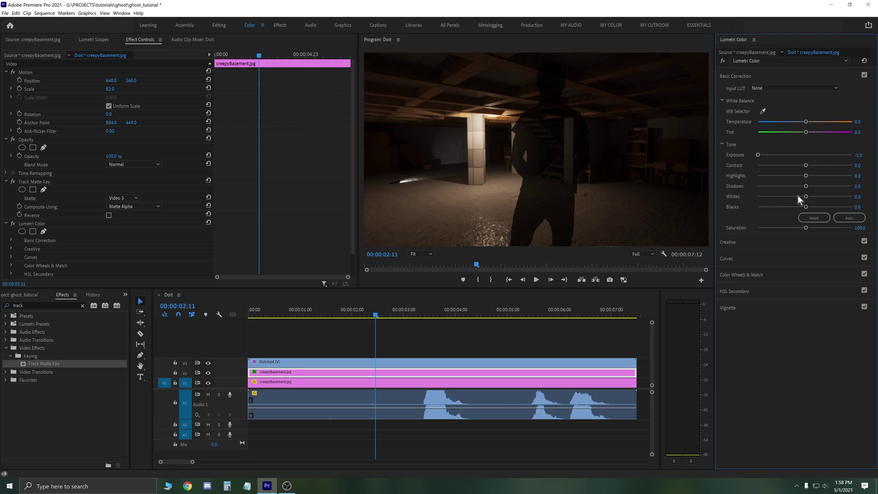
left_click_drag(805, 185, 786, 185)
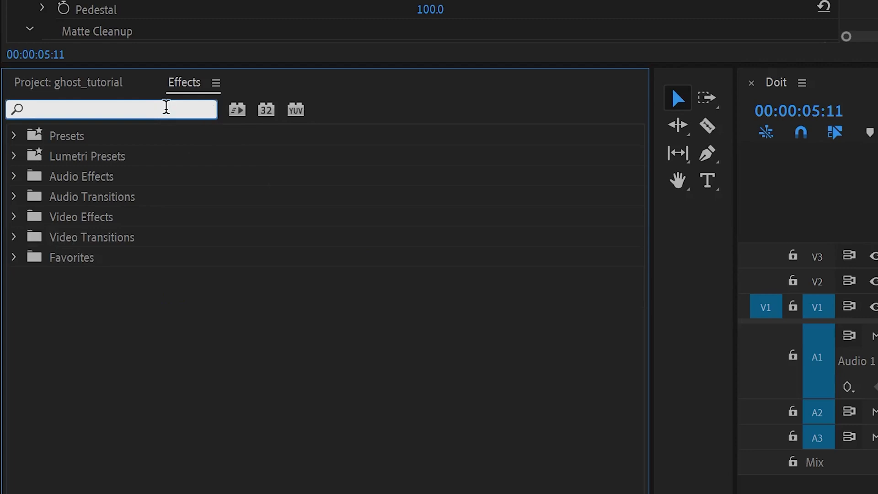
Apply Gaussian Blur to the Doit.mp4 clip on V3 with Blurriness 29, and play back the softened silhouette from 00:00:02:06.
type("blur")
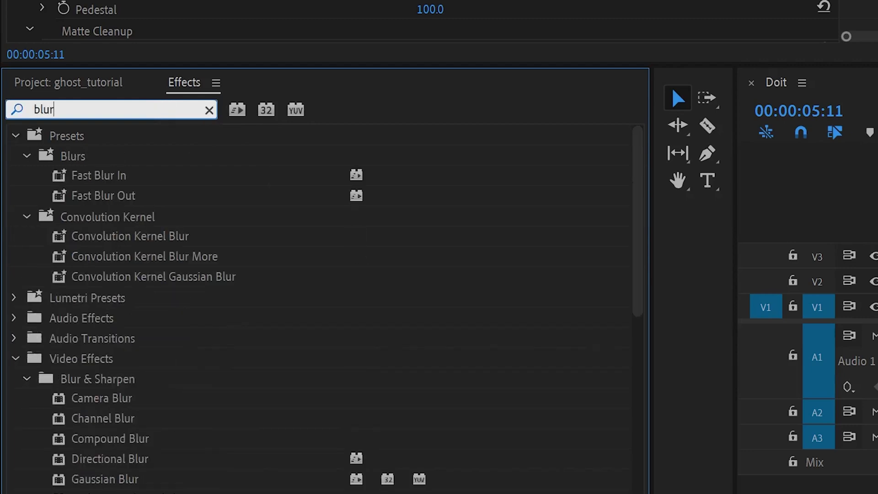
left_click(16, 137)
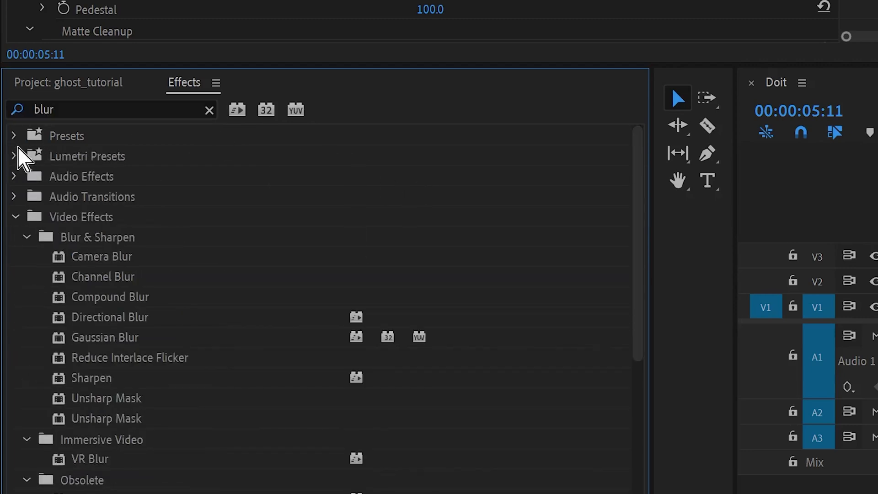
left_click_drag(65, 337, 399, 362)
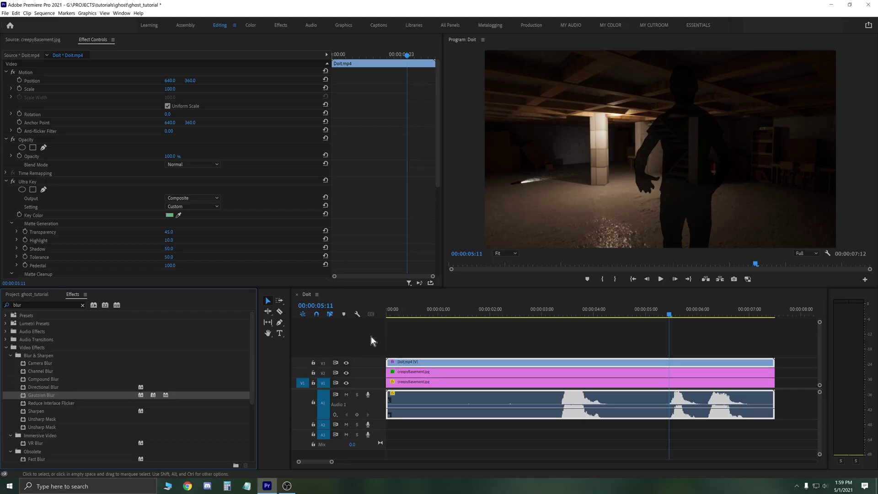
left_click_drag(426, 230, 445, 231)
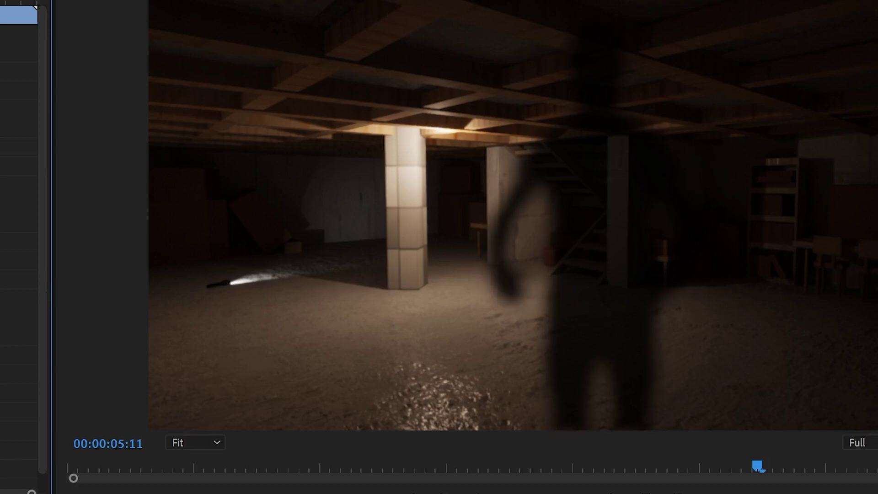
left_click_drag(757, 466, 352, 467)
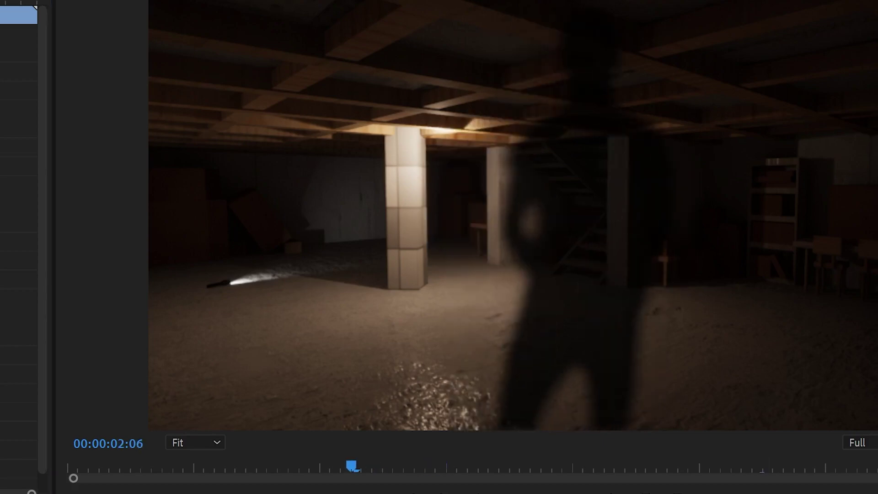
key("space")
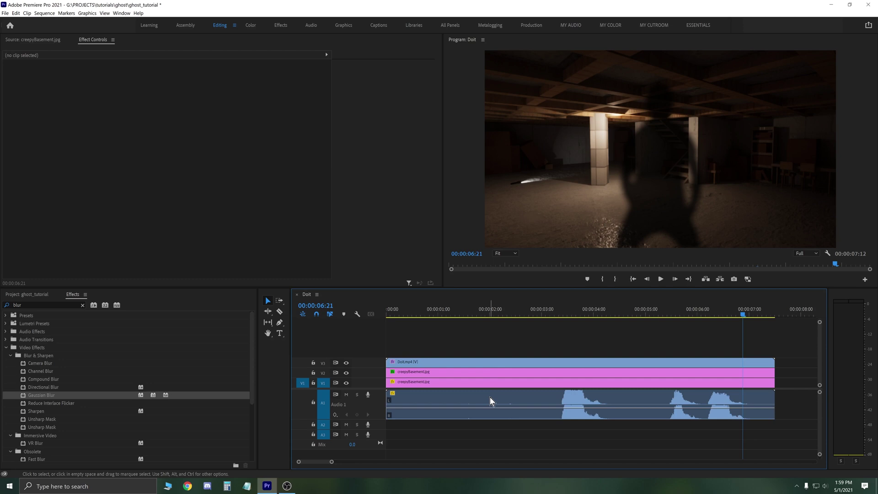
Unlink the audio of the Doit.mp4 clip from its video.
right_click(490, 397)
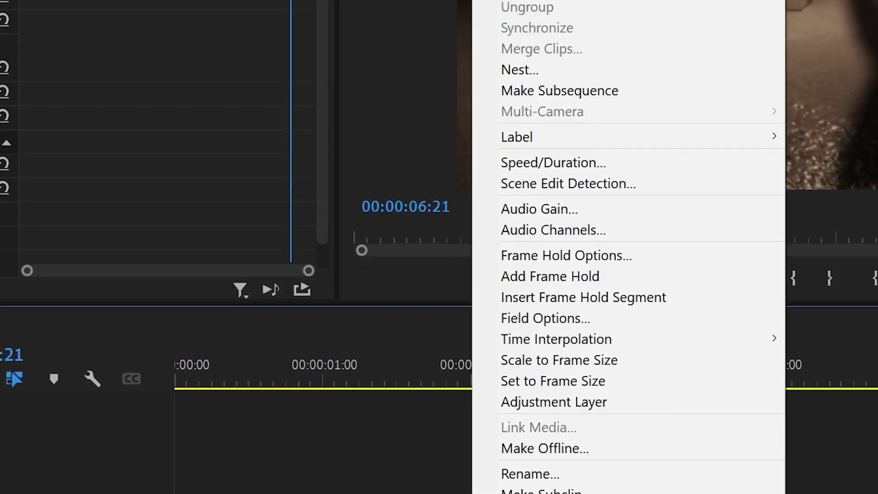
left_click(620, 175)
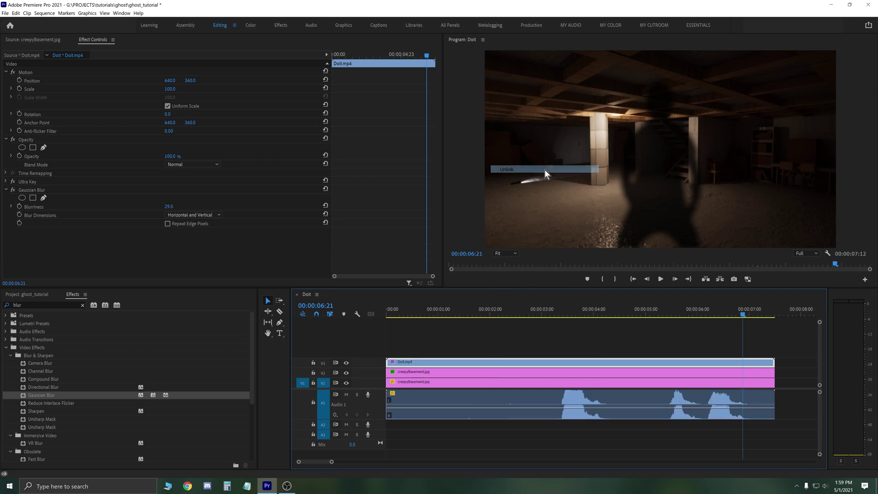
left_click(549, 342)
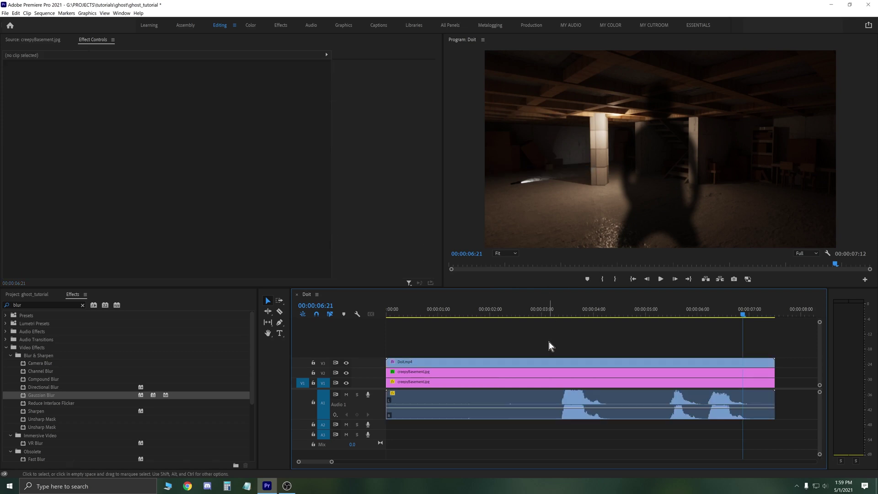
Nest the three video clips on V1, V2 and V3 into a sequence named "Picture nest".
left_click_drag(498, 342, 511, 385)
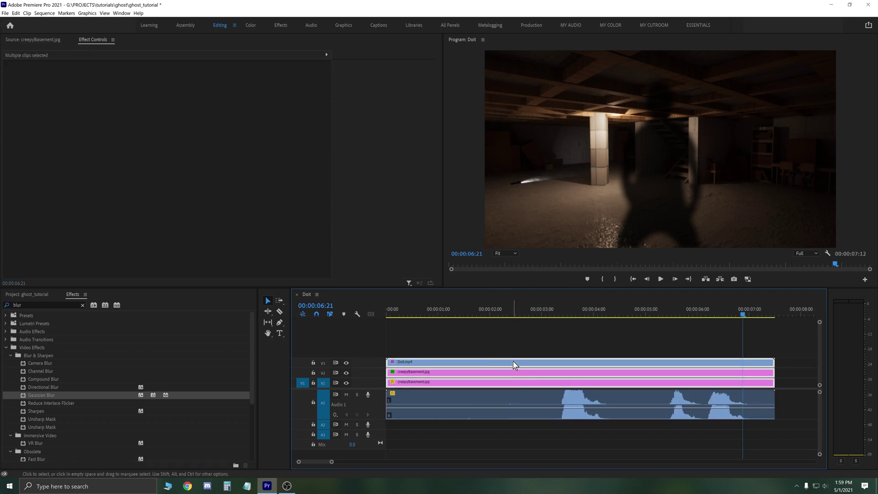
right_click(513, 362)
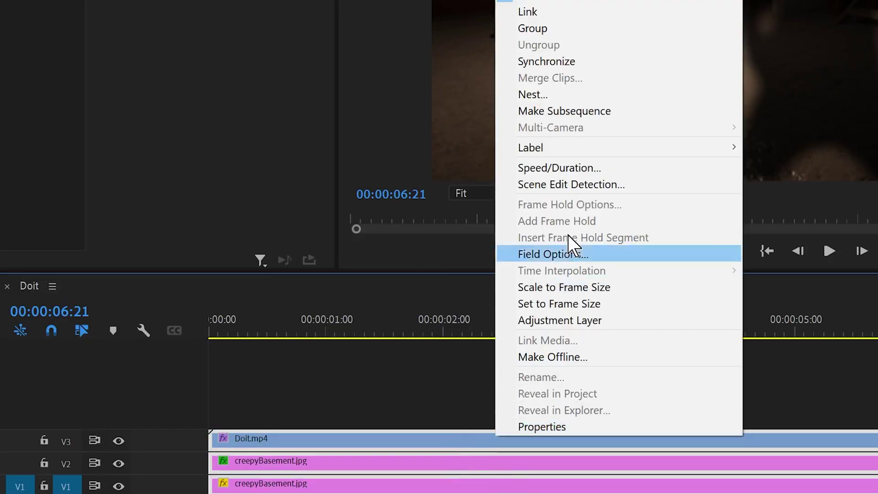
left_click(564, 97)
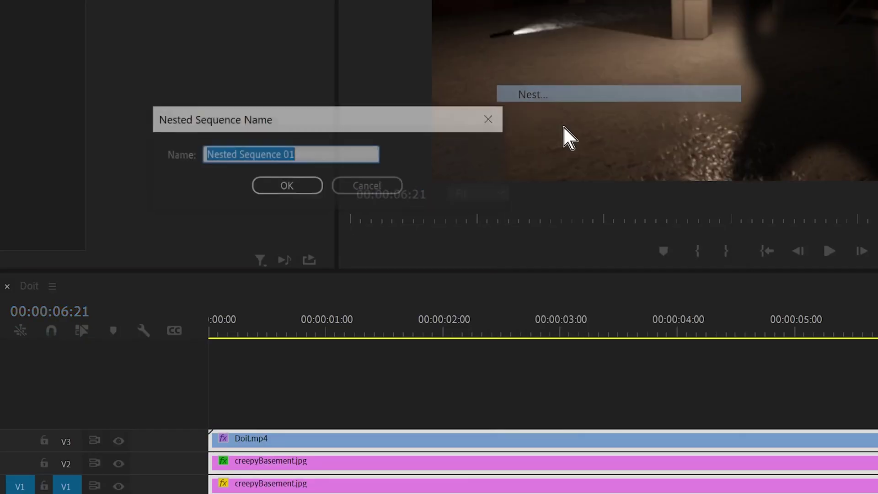
type("P")
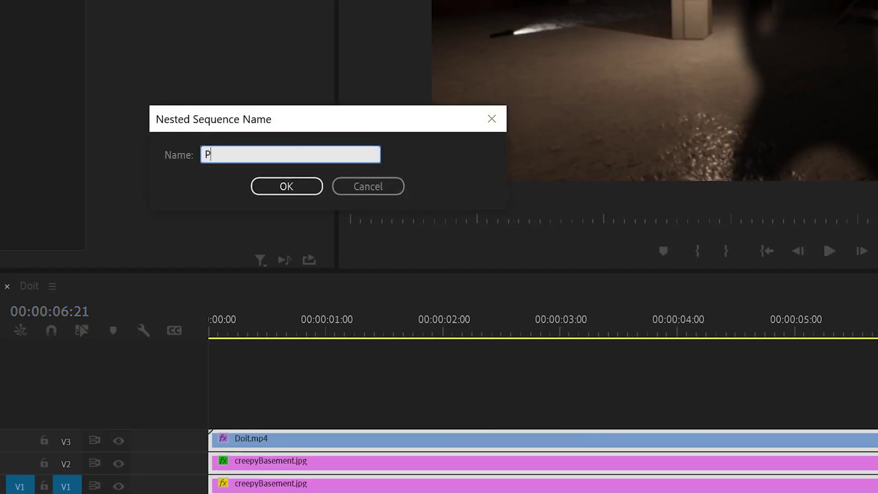
type("icture nest")
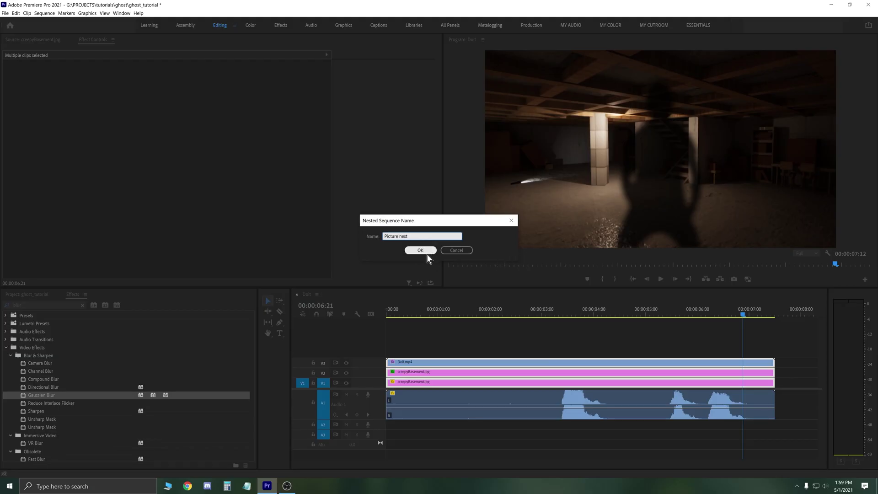
left_click(428, 253)
Scrub through the Picture nest clip to 00:00:02:06 to check the nested picture.
left_click(476, 372)
left_click(440, 312)
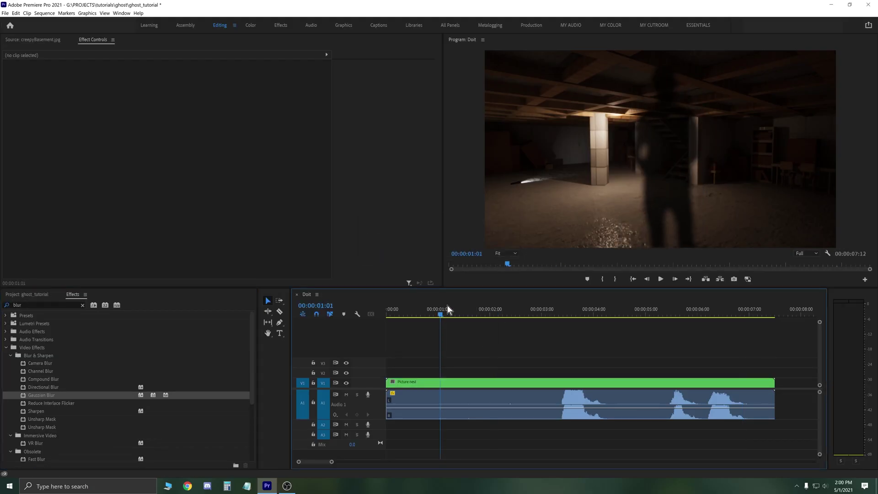
left_click_drag(447, 308, 503, 312)
Apply the Noise effect to the Picture nest clip and set Amount of Noise to 29%.
left_click(487, 380)
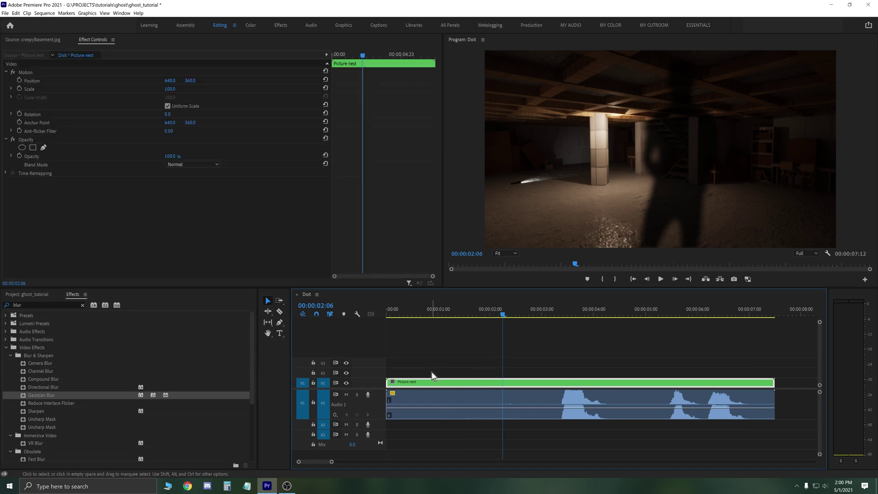
left_click(82, 306)
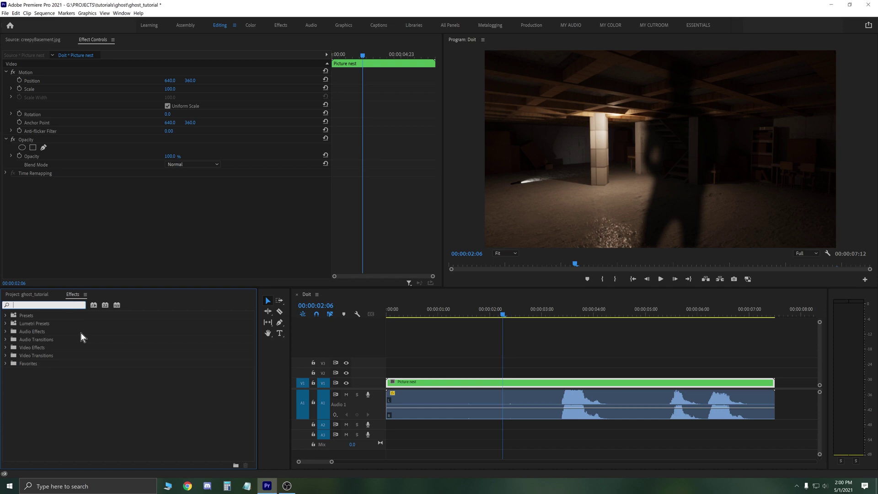
left_click(60, 306)
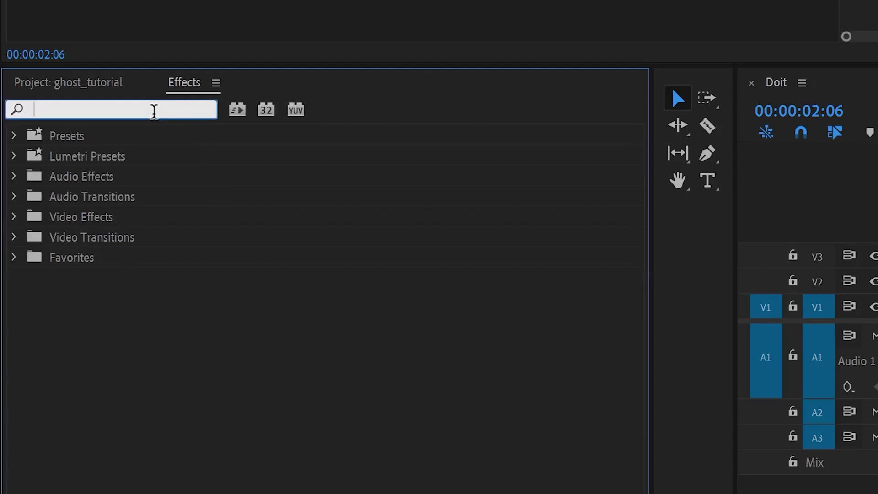
type("noise")
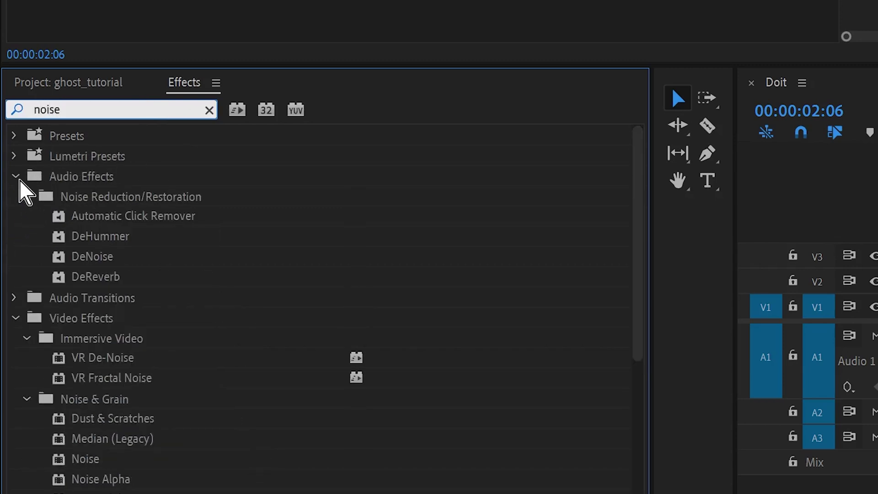
left_click(15, 177)
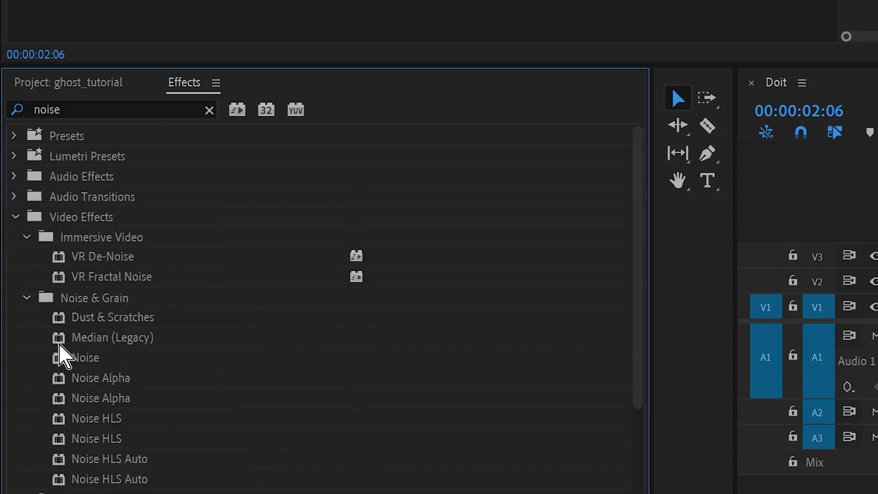
left_click_drag(59, 361, 430, 374)
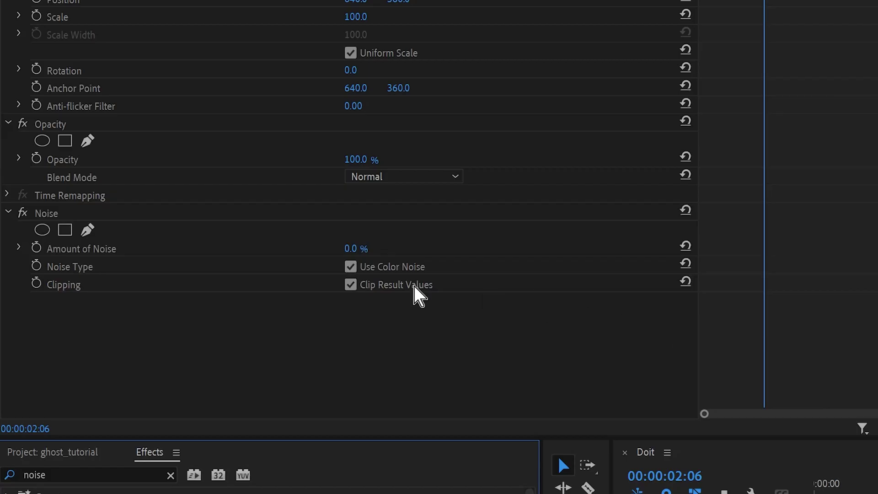
left_click(352, 249)
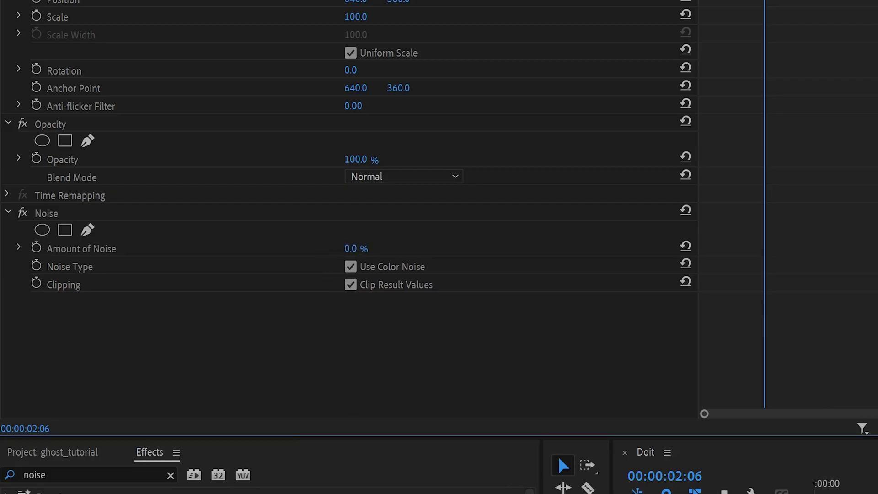
left_click_drag(352, 248, 366, 249)
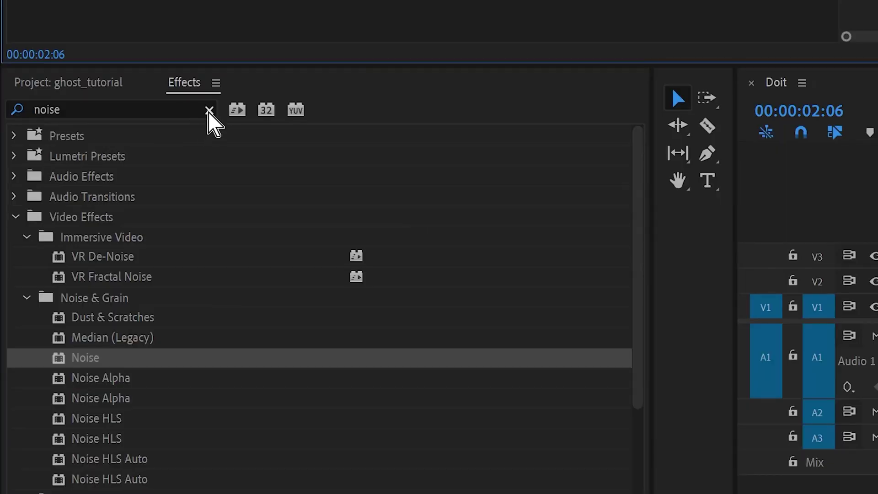
Apply the "Handheld Camera - Long Lens" preset for any footage to the Picture nest clip and play back the shaky shot.
left_click(210, 118)
left_click(16, 136)
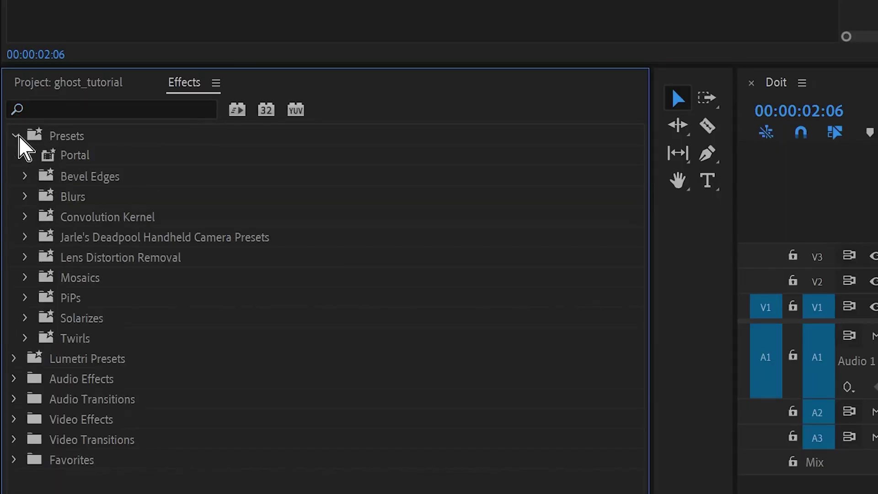
left_click(31, 238)
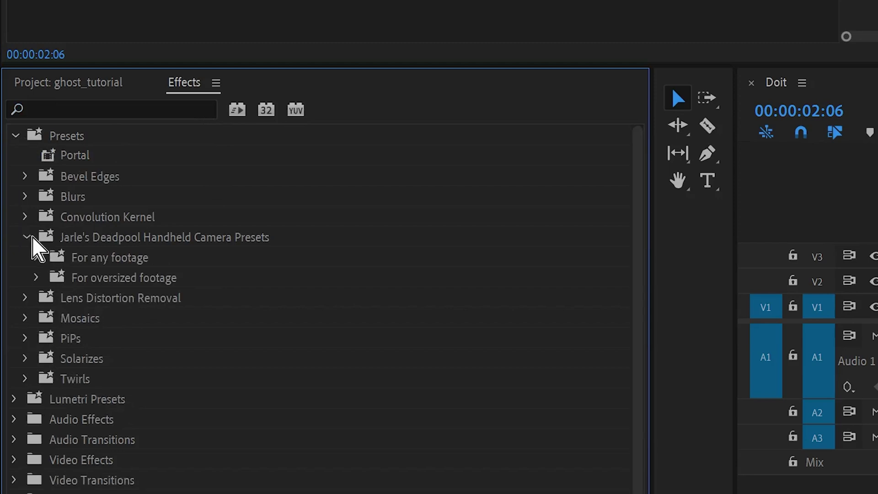
left_click(37, 257)
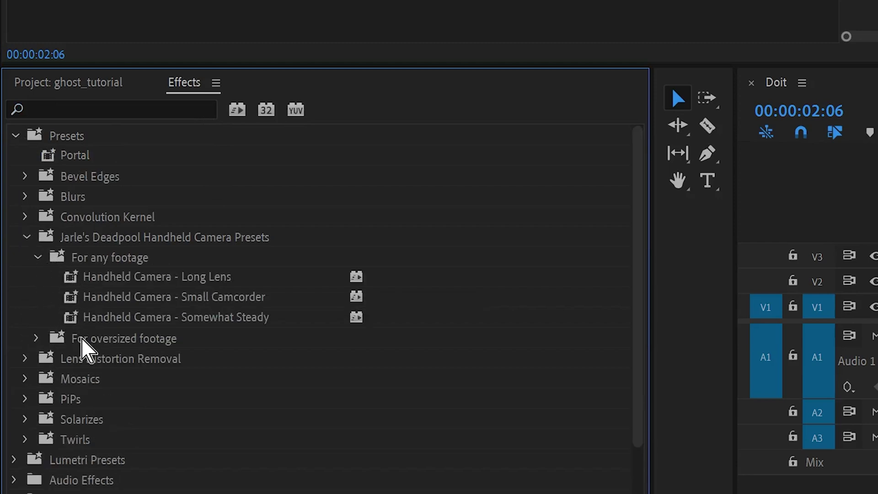
left_click_drag(69, 277, 877, 225)
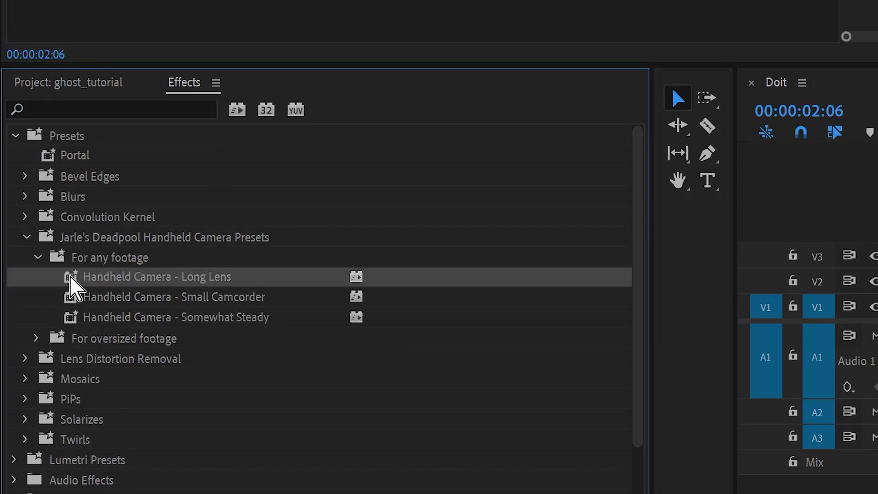
left_click_drag(481, 378, 479, 381)
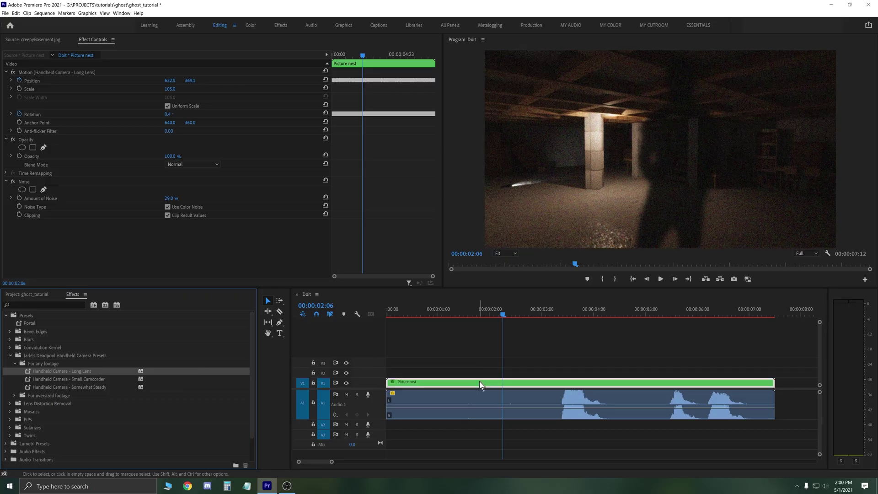
left_click_drag(502, 311, 481, 309)
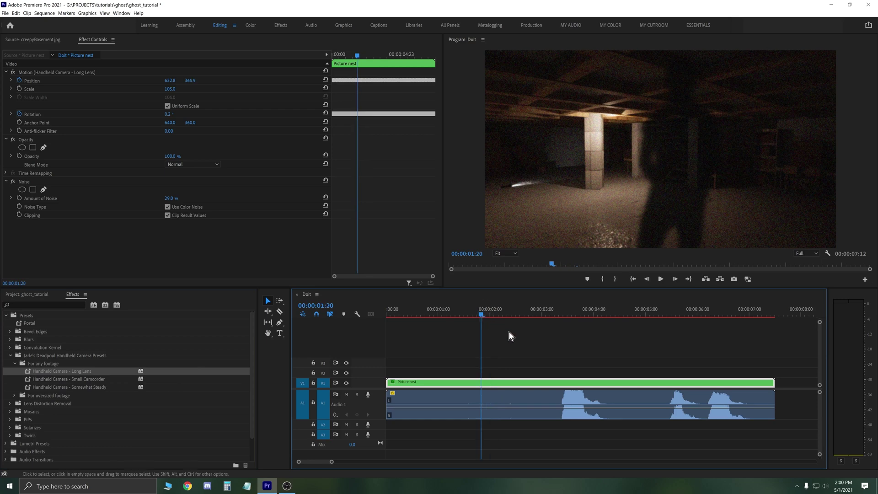
key("space")
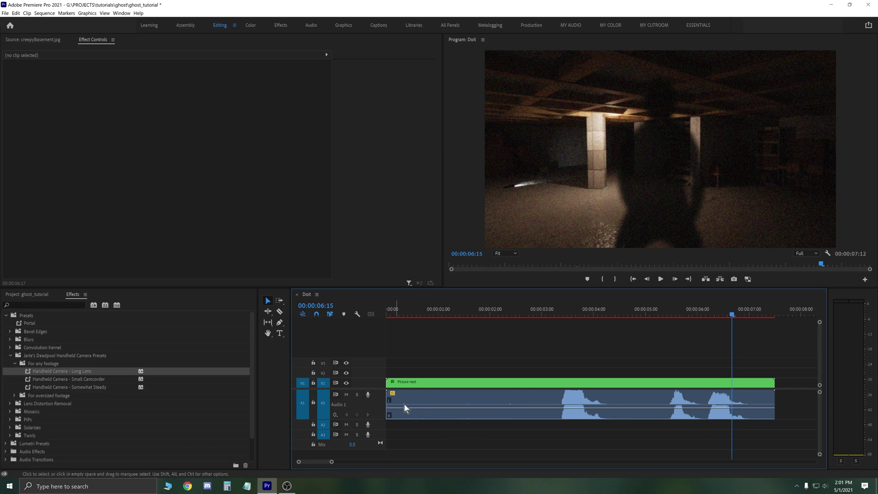
Nest the audio clip on A1 into a sequence named "Audio Nest".
right_click(448, 399)
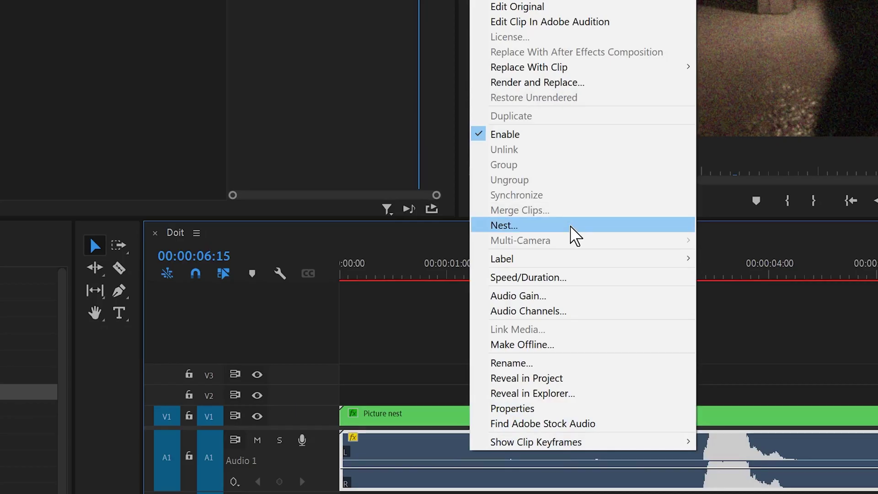
left_click(504, 225)
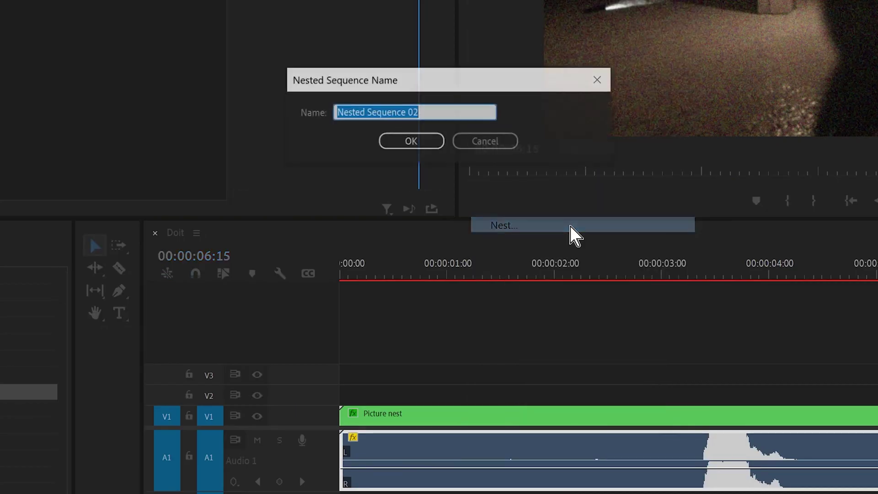
type("Audio")
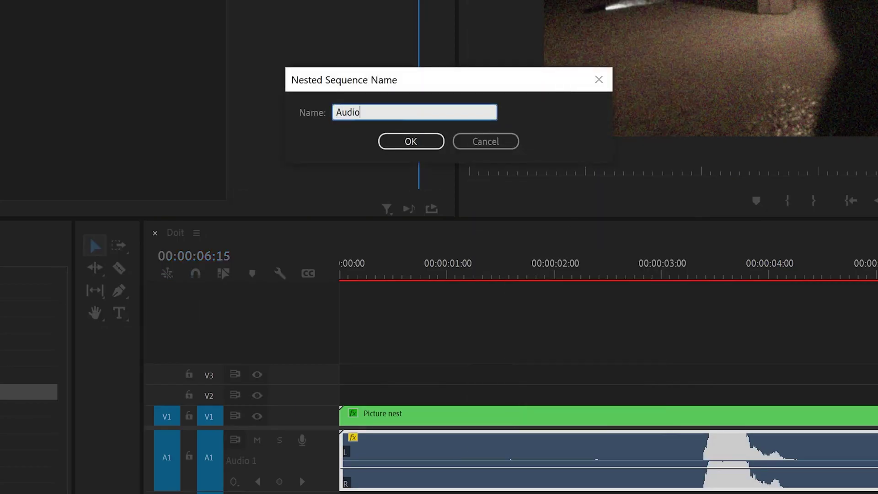
type(" Nest")
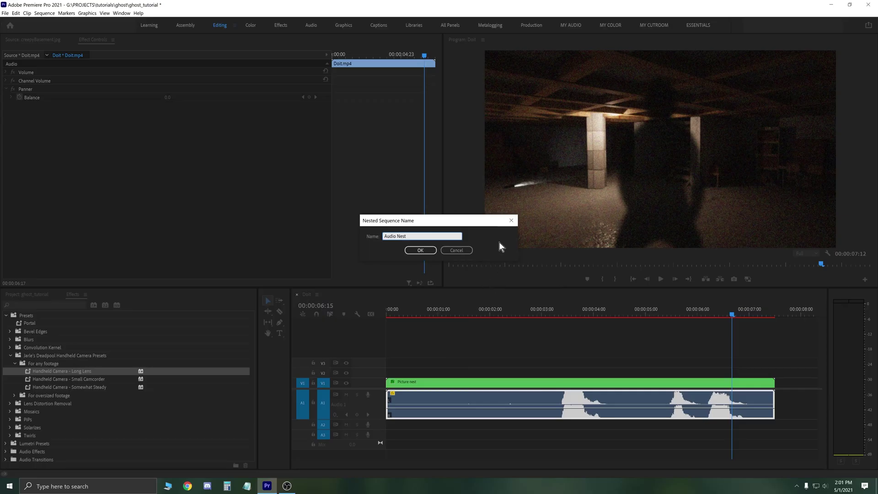
left_click(420, 250)
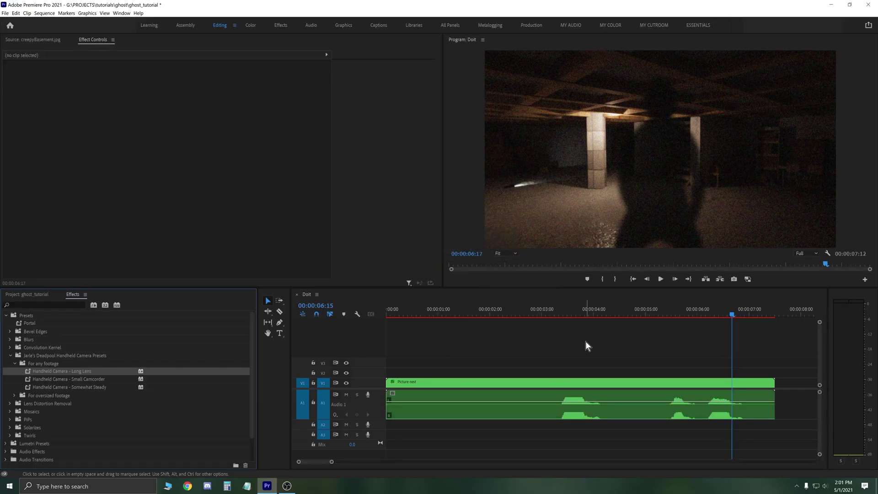
Open the Audio Nest sequence, enlarge its audio track, and reverse the speed of the Doit.mp4 audio clip inside it.
left_click(537, 397)
double_click(536, 395)
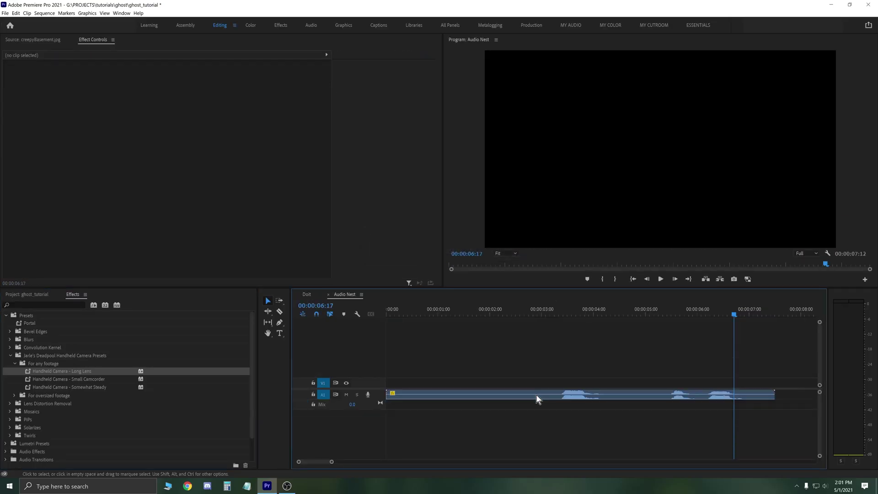
double_click(381, 397)
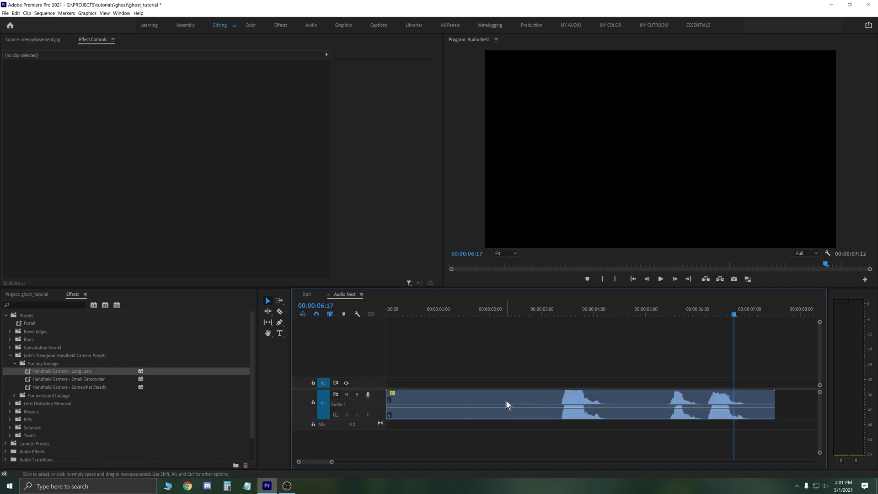
right_click(507, 397)
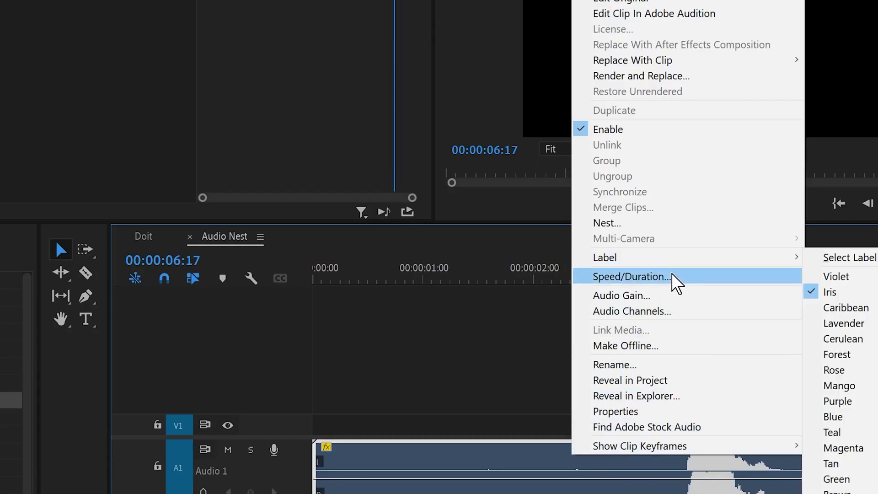
left_click(555, 313)
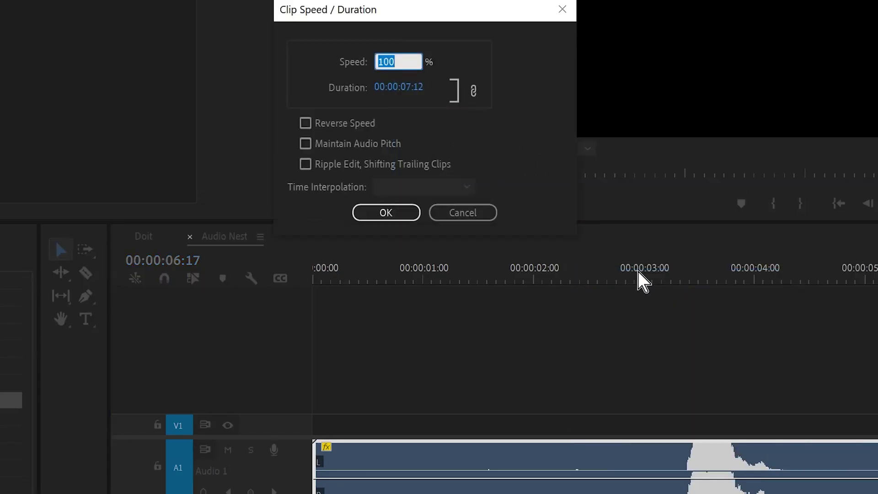
left_click(305, 123)
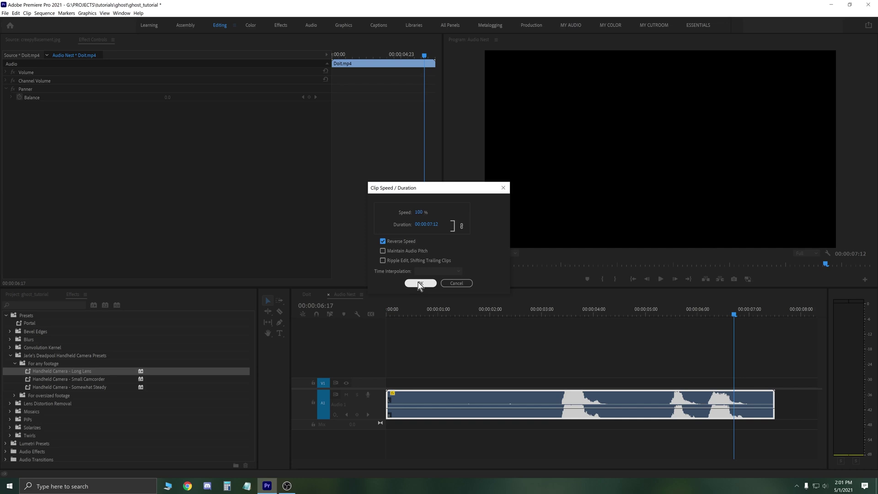
left_click(419, 283)
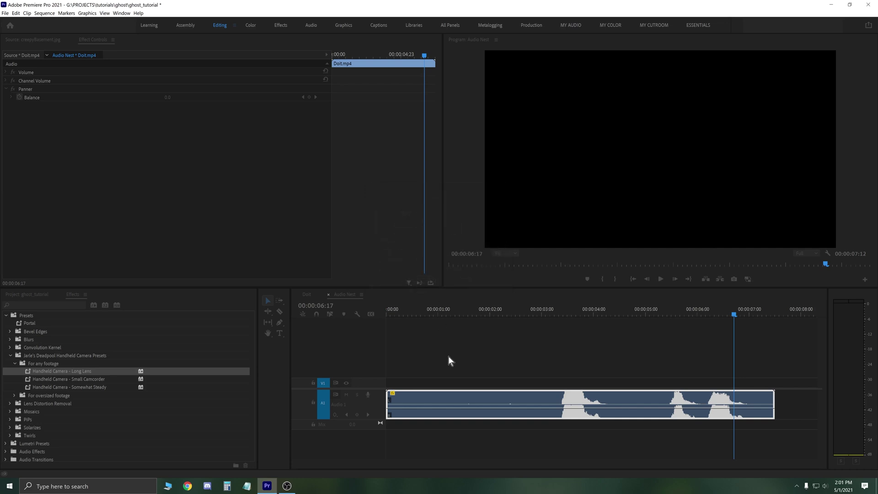
Play back the reversed audio from near the start of the Audio Nest sequence.
left_click(415, 309)
key("space")
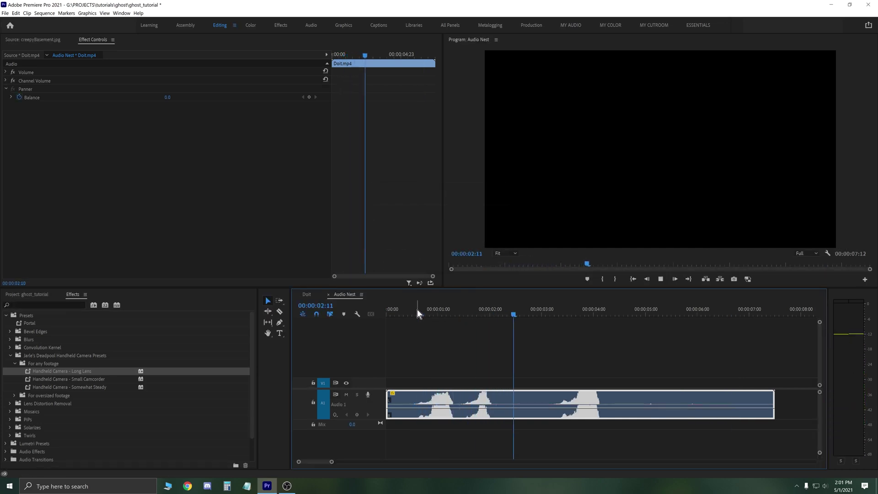
key("space")
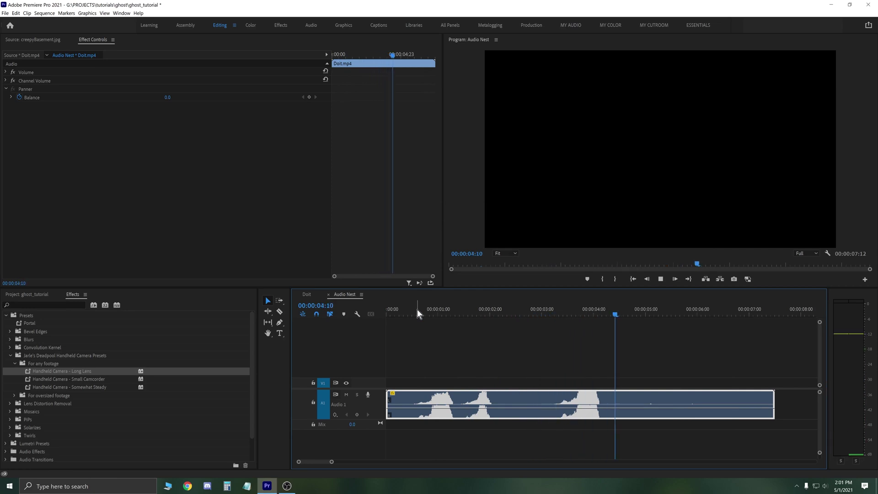
left_click(433, 343)
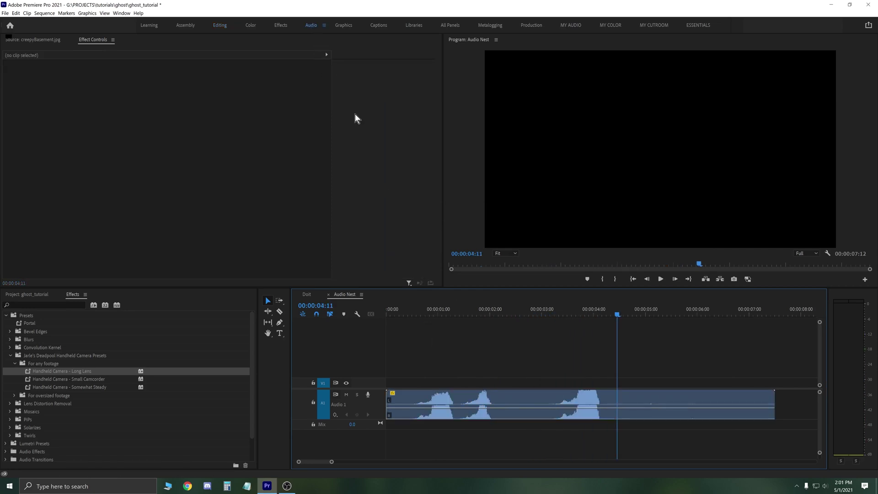
In the Audio workspace, tag the reversed clip as Dialogue and add Creative reverb with the Church preset and an Amount of 6.4.
key("alt+shift+0")
left_click(534, 386)
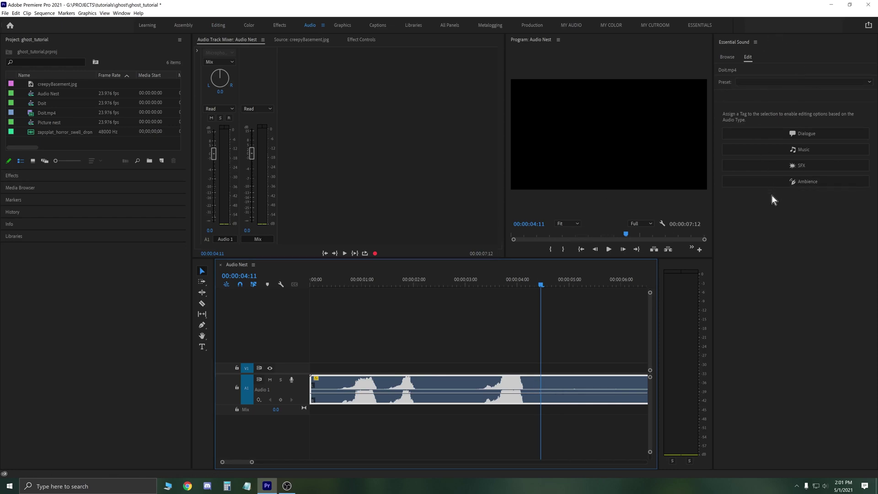
left_click(767, 134)
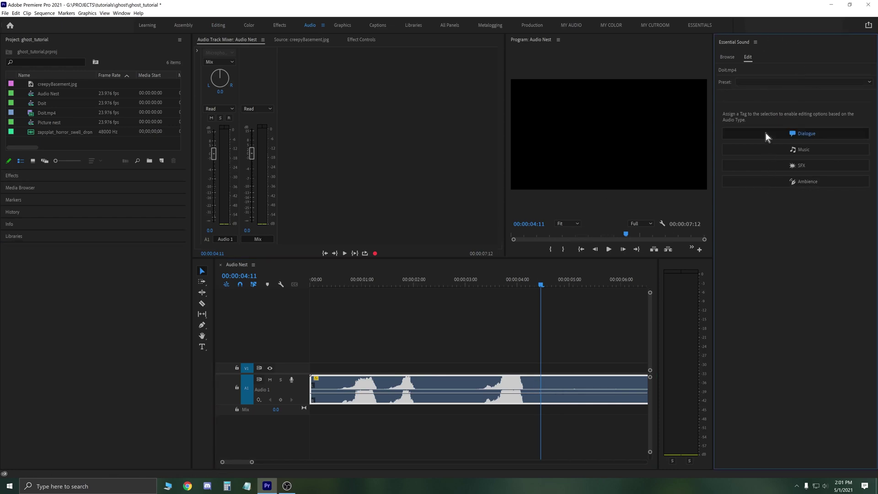
left_click(629, 232)
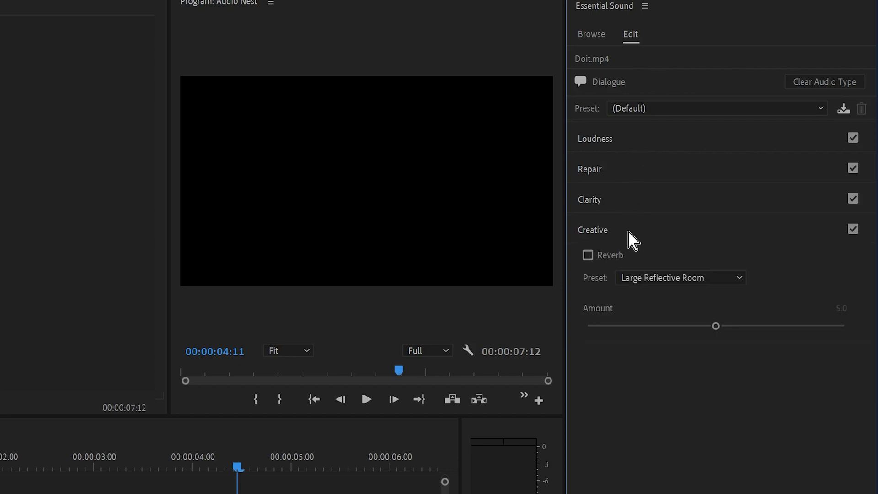
left_click(587, 255)
left_click(710, 280)
left_click(711, 314)
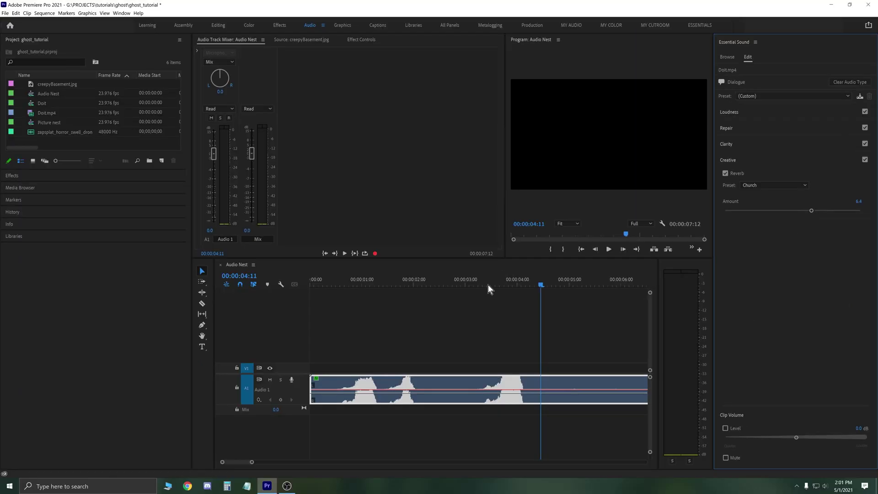
Play back the Audio Nest sequence from 00:00:00:15 to hear the Church reverb.
left_click(343, 277)
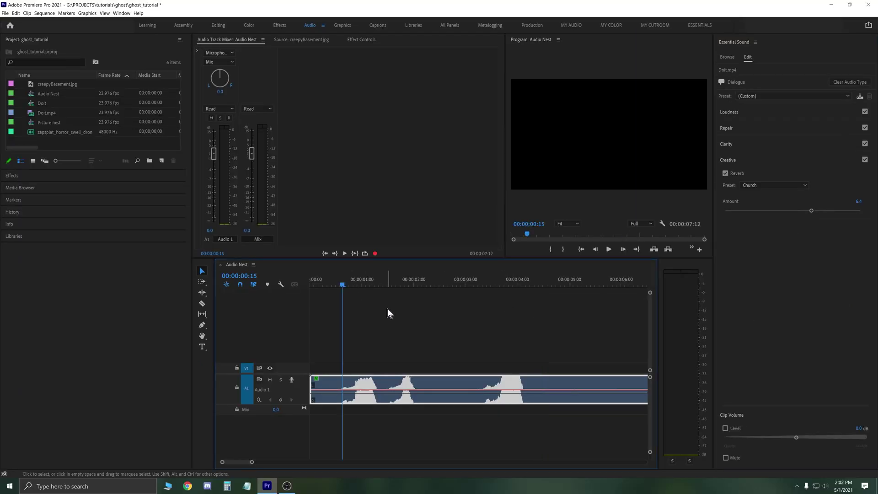
key("space")
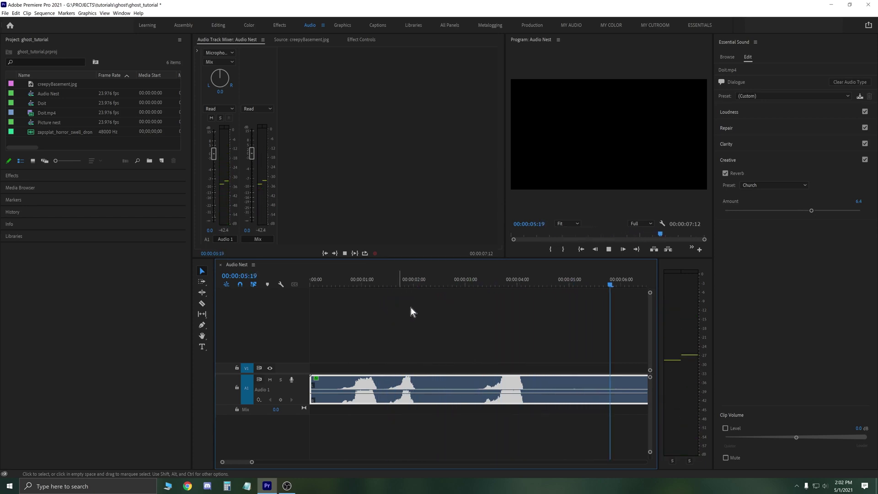
key("space")
Return to the Doit sequence in the Editing workspace and play it from near the start to hear the nested audio.
left_click(218, 25)
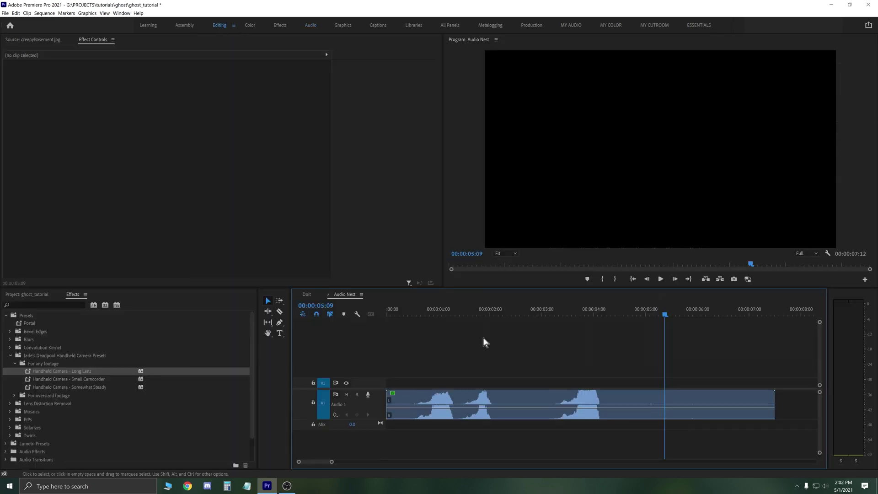
left_click(307, 295)
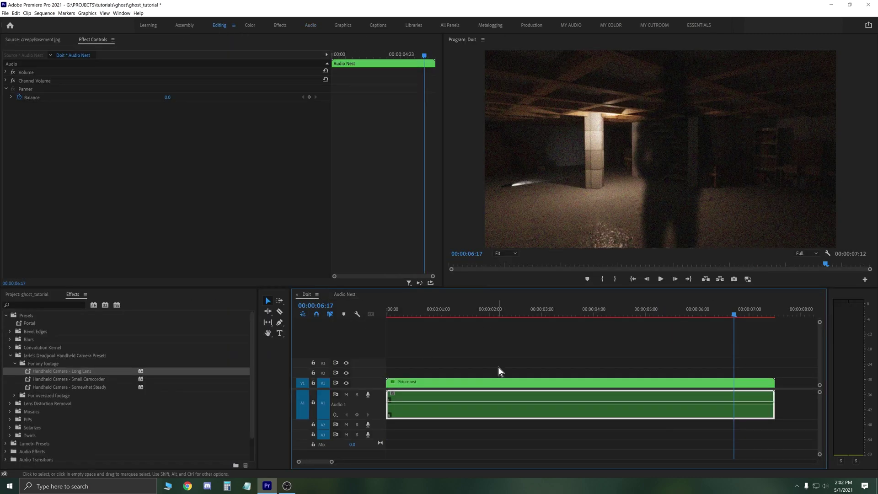
left_click_drag(487, 311, 400, 310)
key("space")
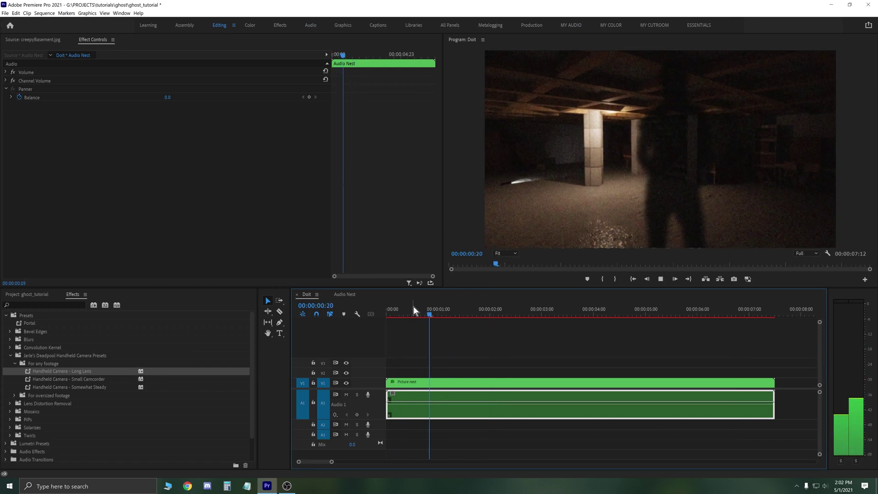
key("space")
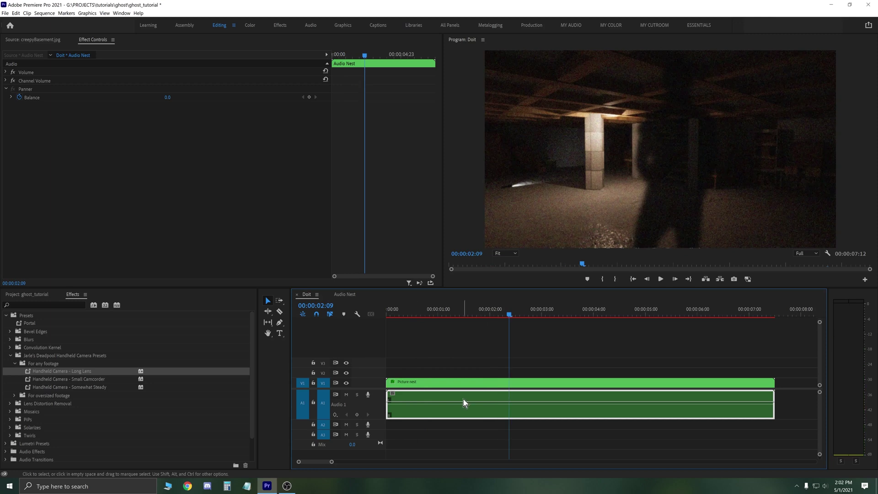
Reverse the speed of the Audio Nest clip on A1 in the Doit sequence.
right_click(463, 399)
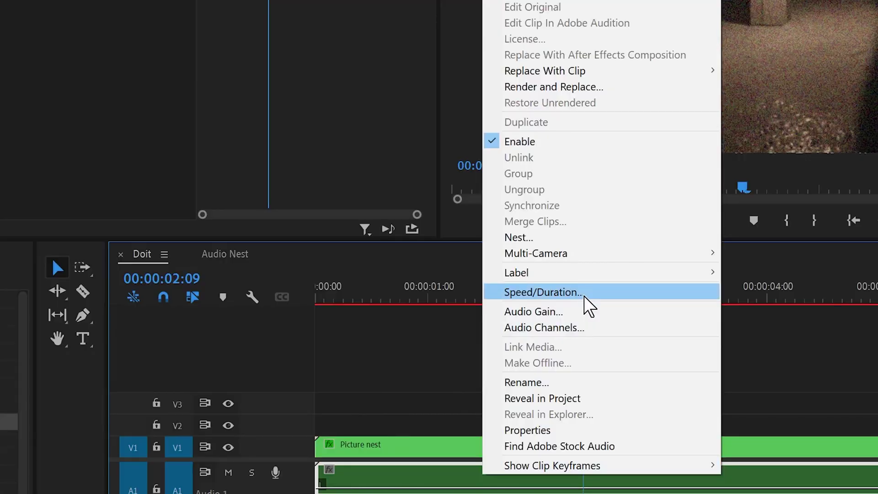
left_click(510, 313)
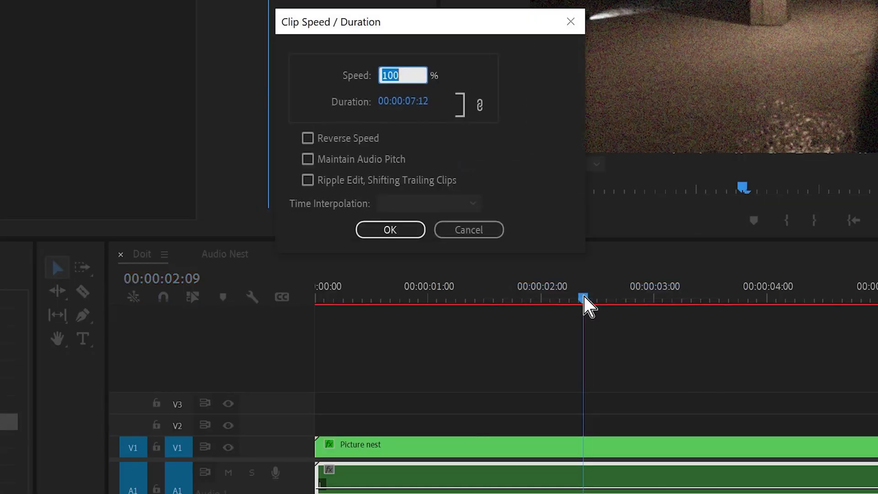
left_click(308, 138)
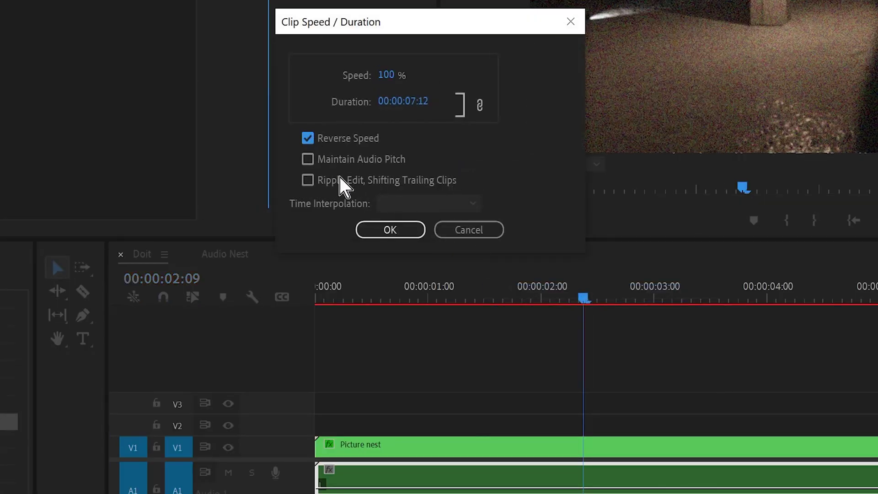
left_click(390, 231)
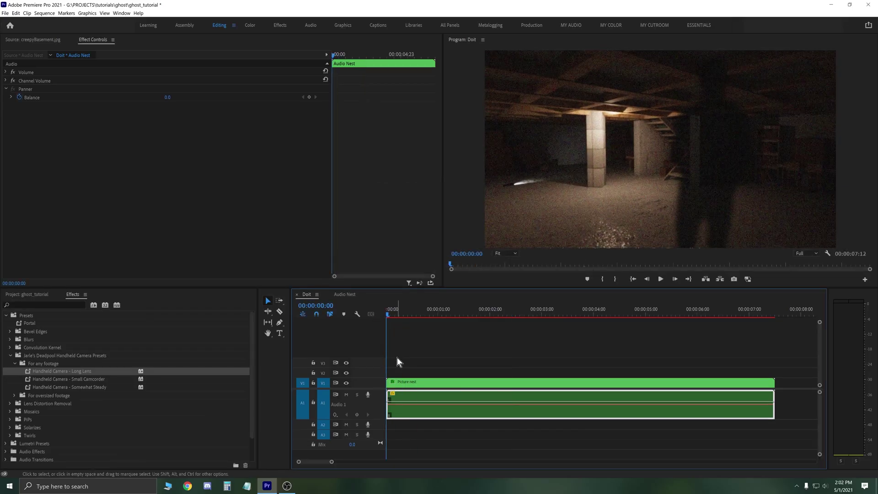